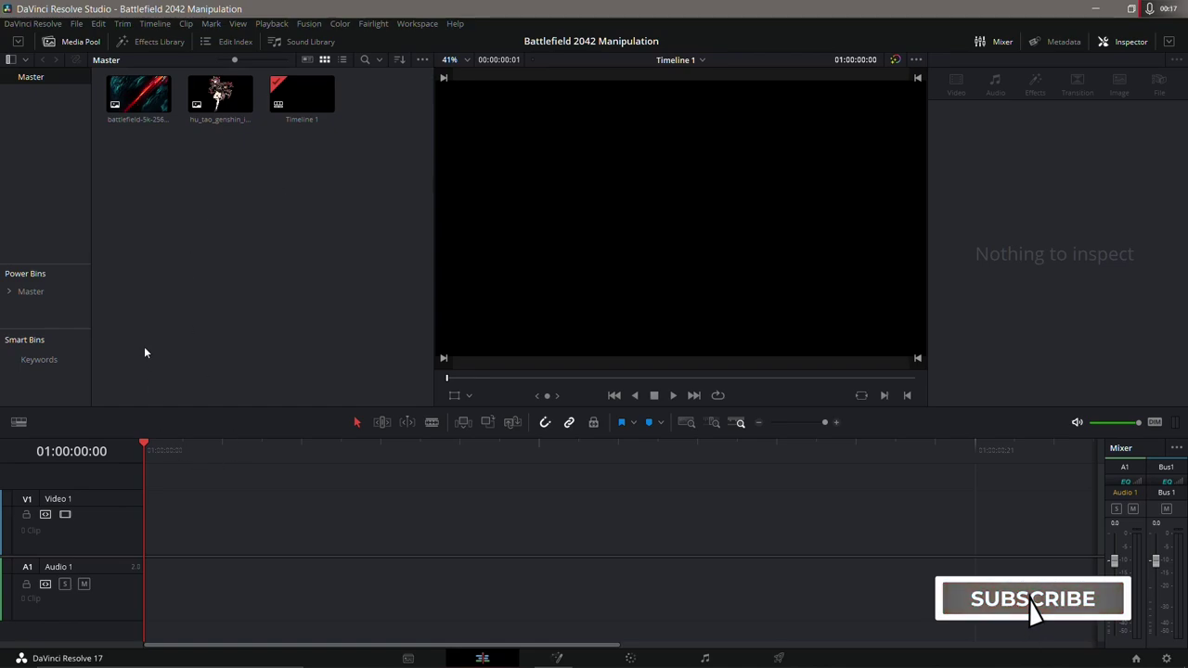
- Drop a Fusion Composition onto V1, trim it to one frame, and show the Media Pool again
click(159, 43)
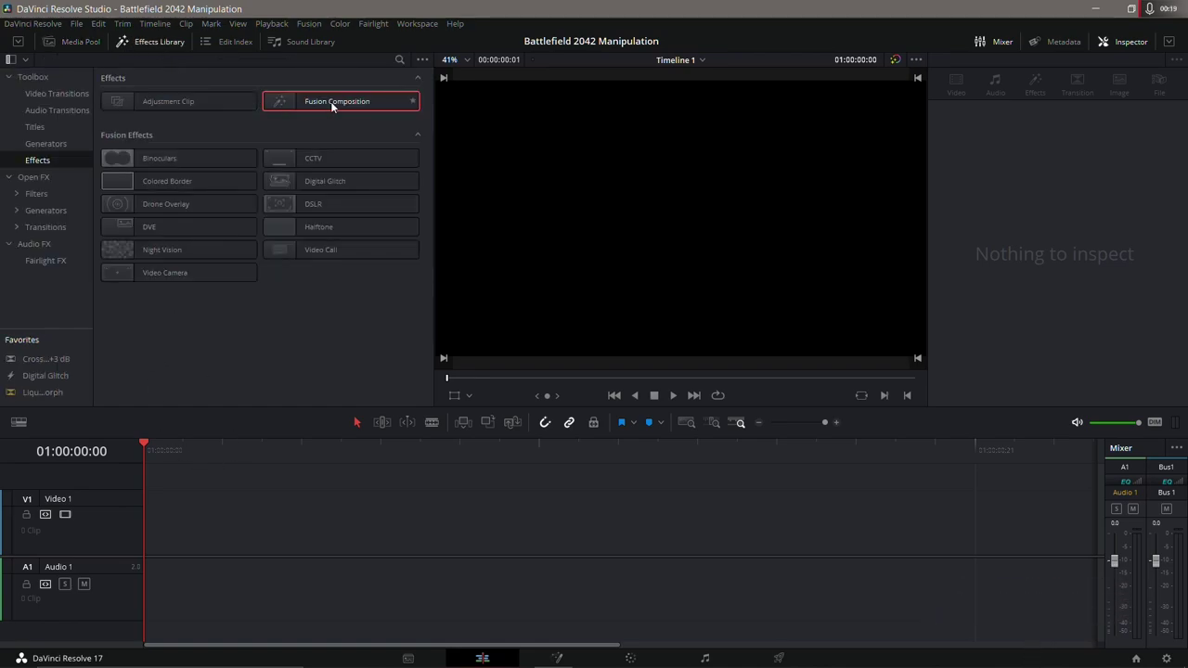
drag(331, 104, 183, 537)
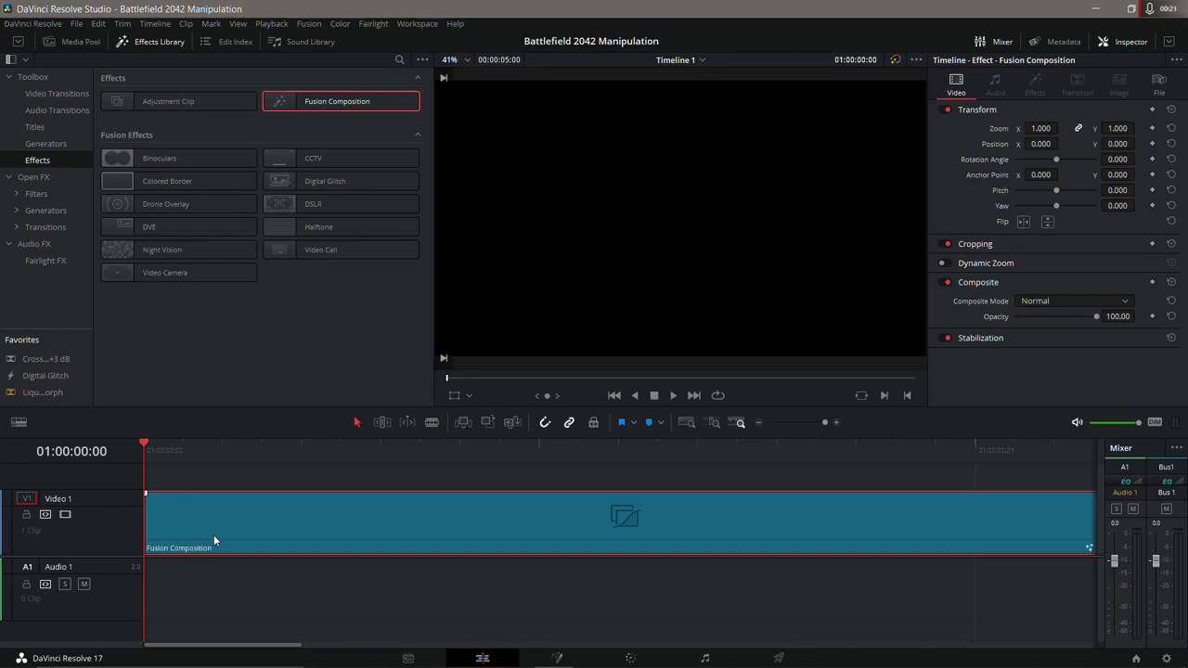
key(ctrl+d)
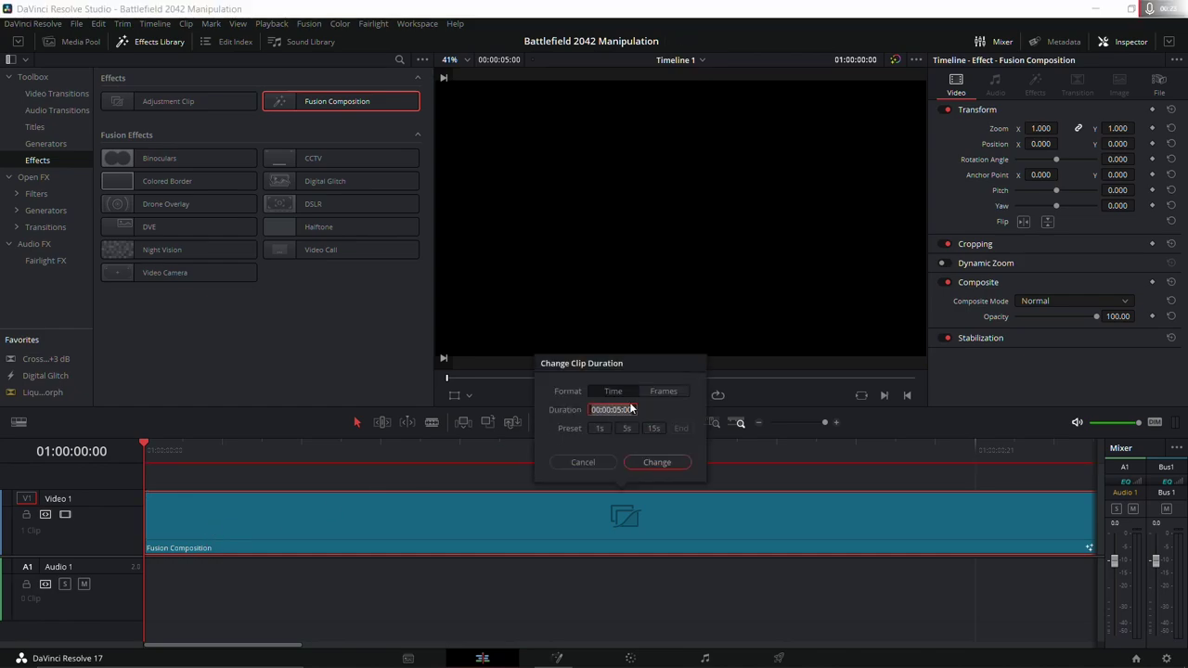
click(611, 409)
key(Return)
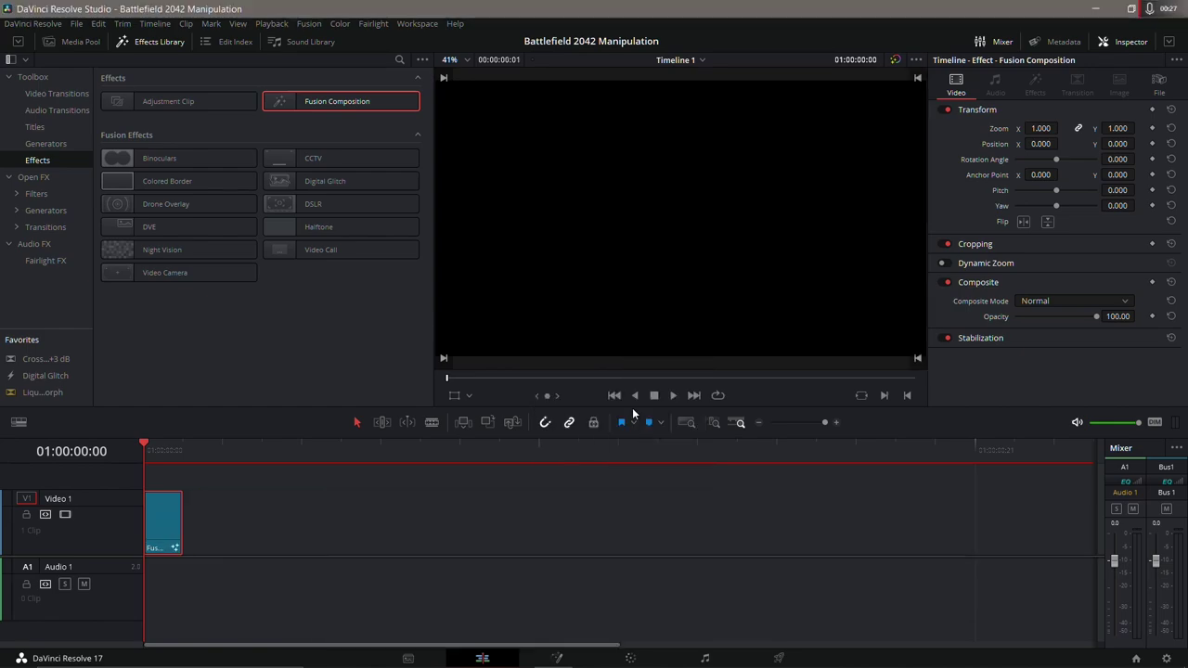
click(81, 41)
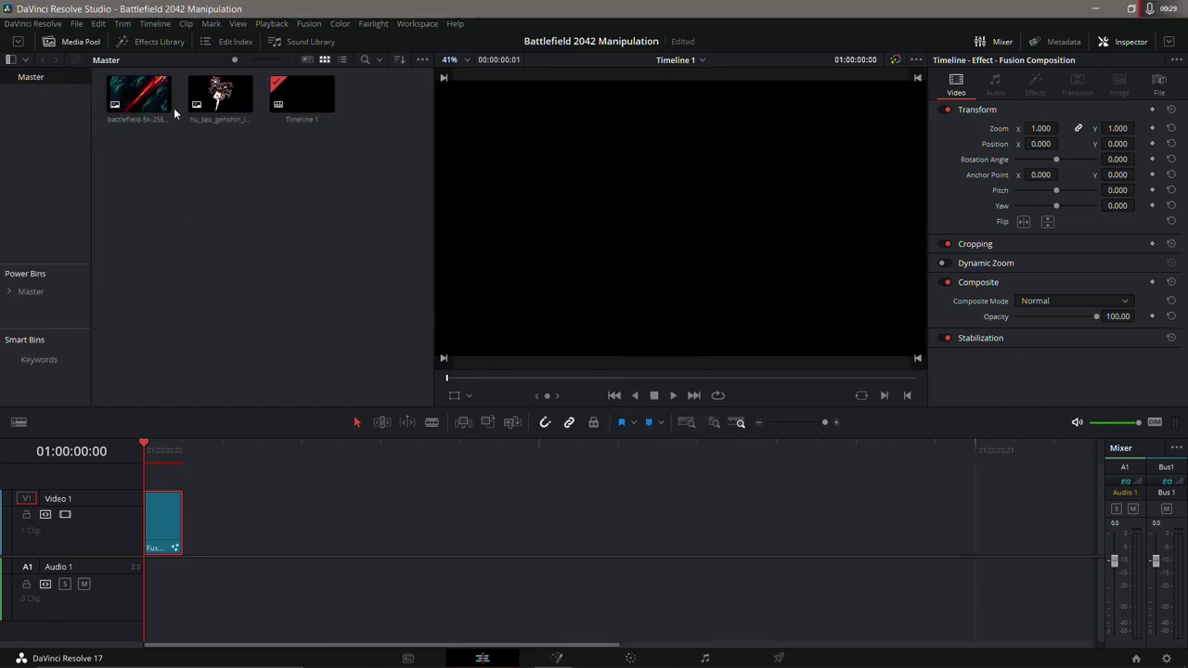
- On the Fusion page, add the battlefield image as a node and connect it to MediaOut1
click(562, 659)
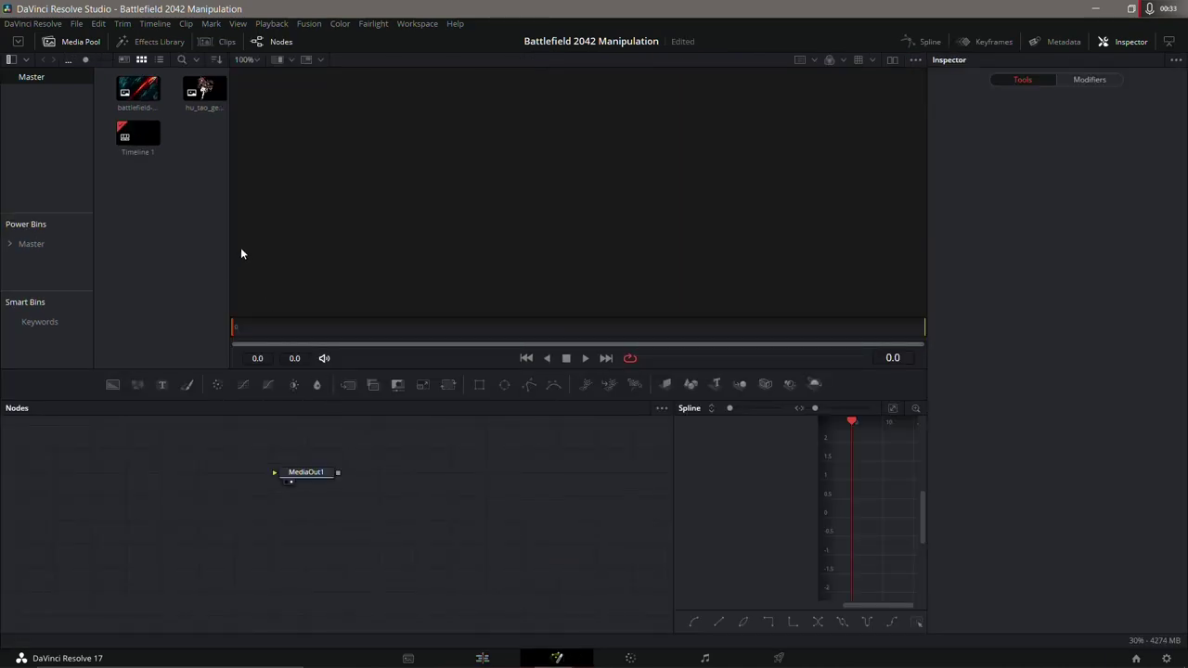
drag(232, 247, 487, 242)
mouse_move(125, 89)
mouse_down()
mouse_move(112, 428)
mouse_move(91, 476)
mouse_up()
drag(306, 473, 558, 508)
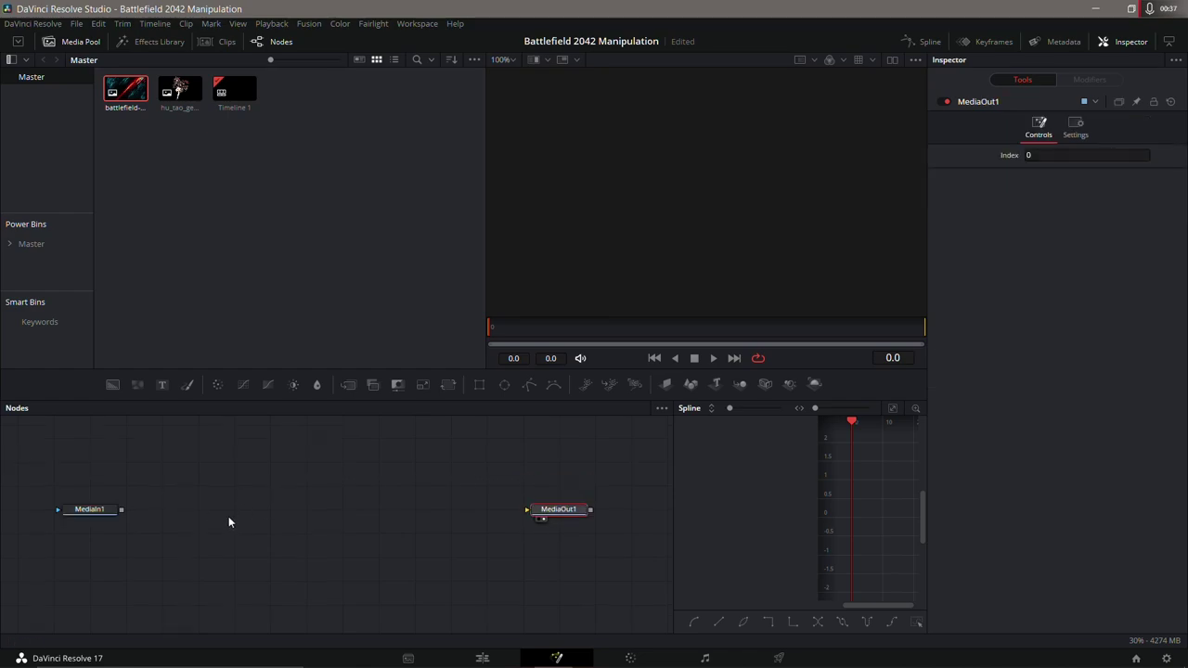
drag(121, 509, 545, 512)
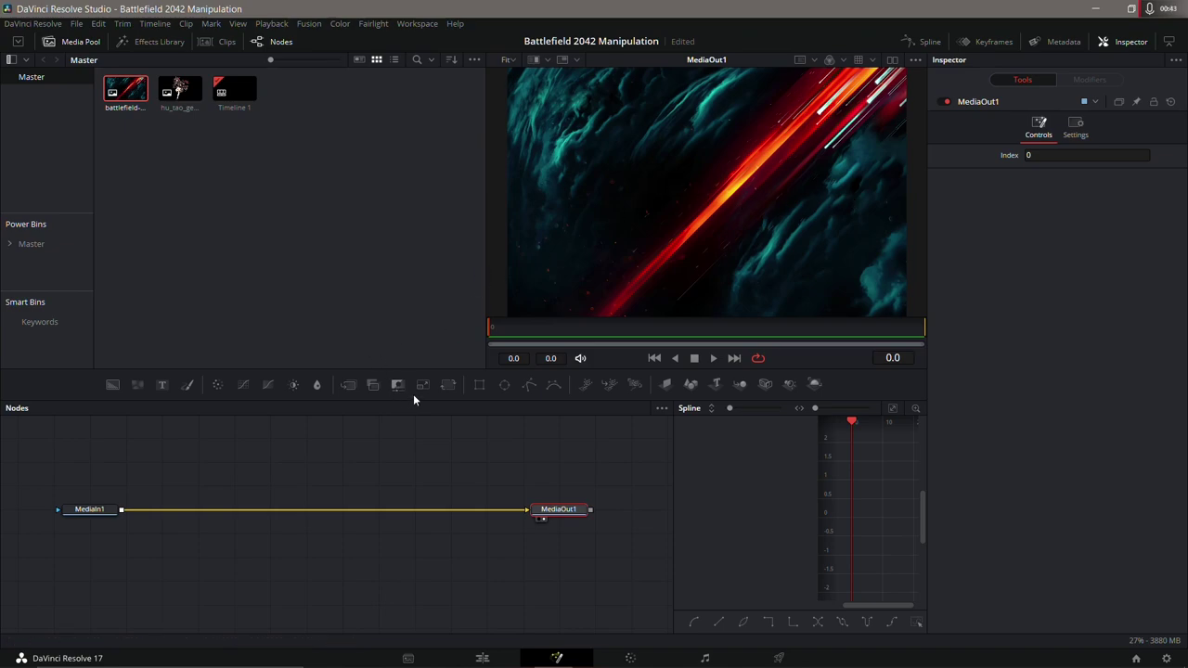
- Insert a Resize node at 1920×1080 after the battlefield image
click(104, 510)
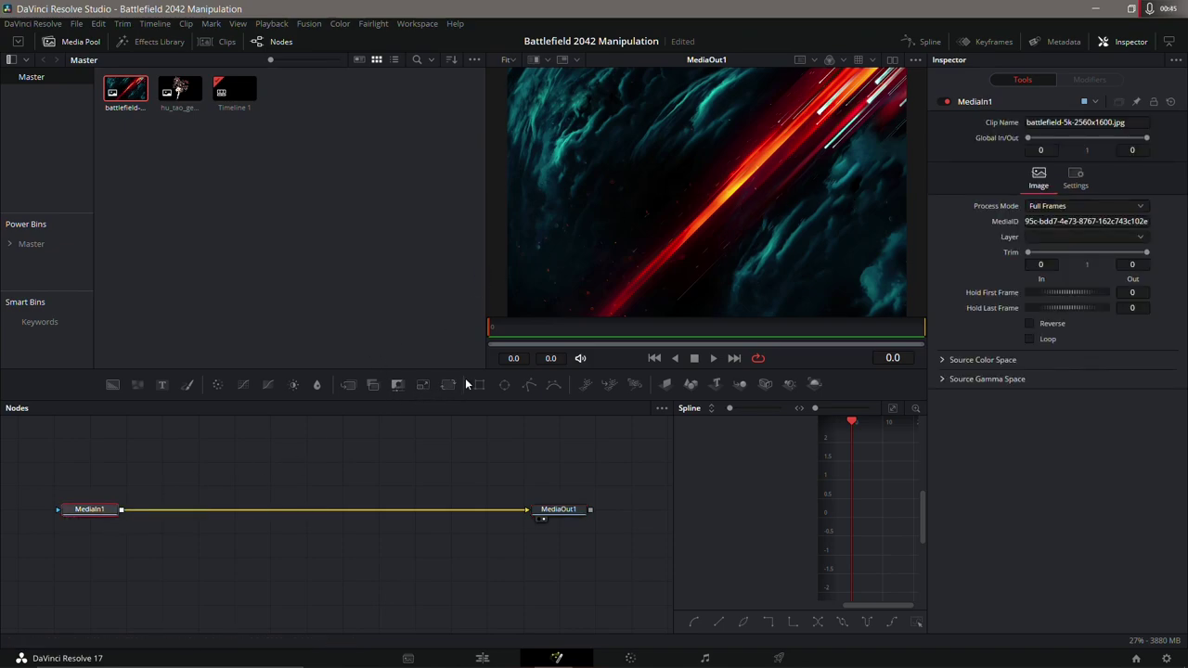
click(425, 386)
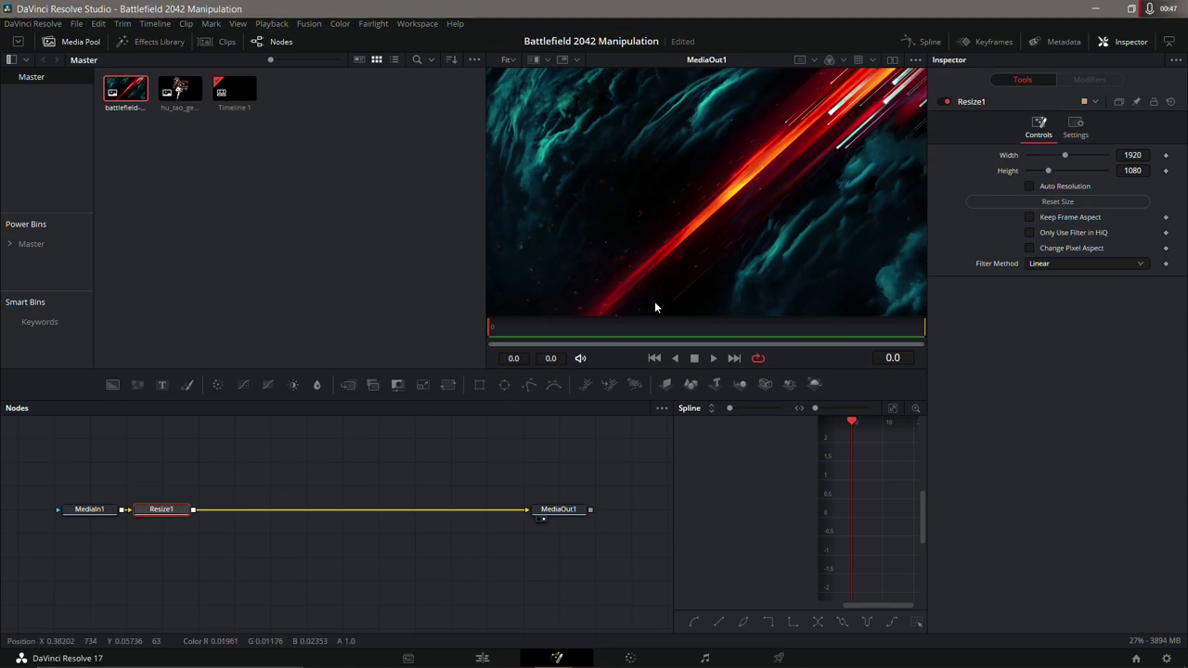
drag(482, 113, 351, 117)
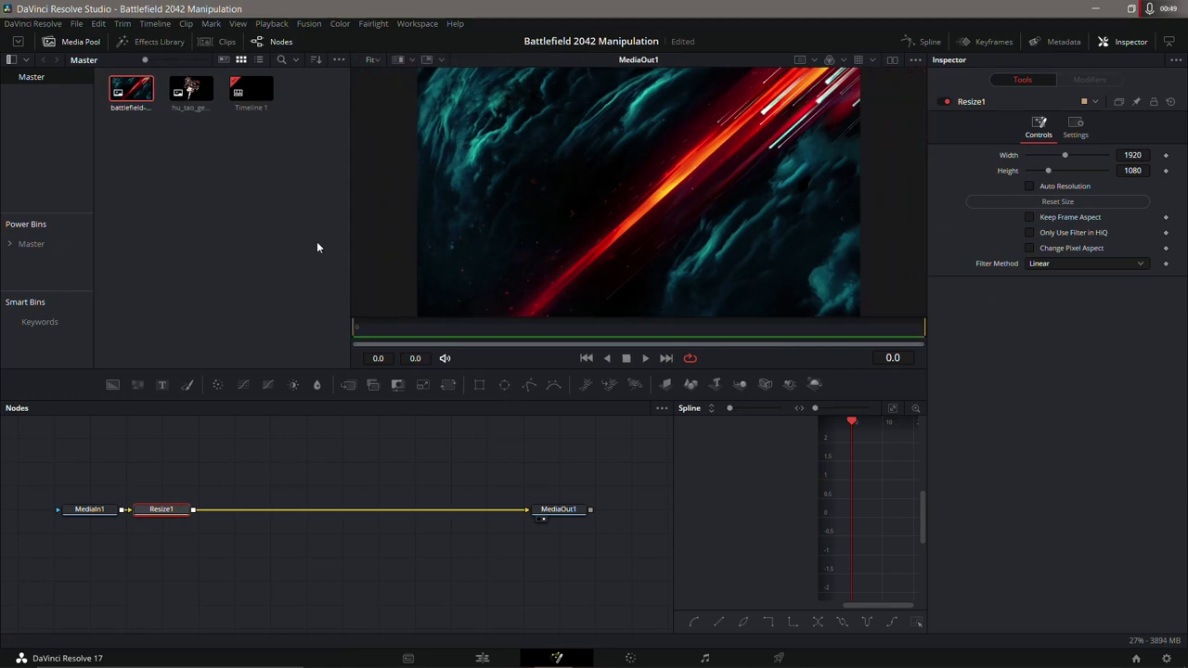
- Add the character image and merge it over the resized background as Merge1
drag(190, 90, 344, 454)
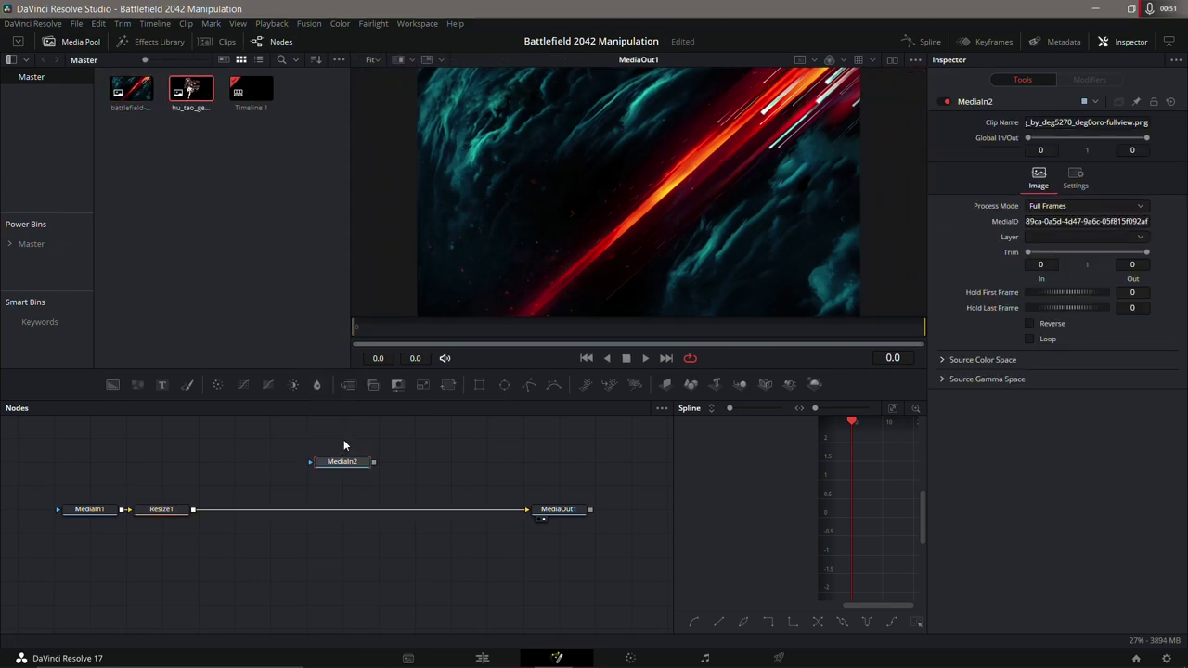
drag(373, 499, 193, 547)
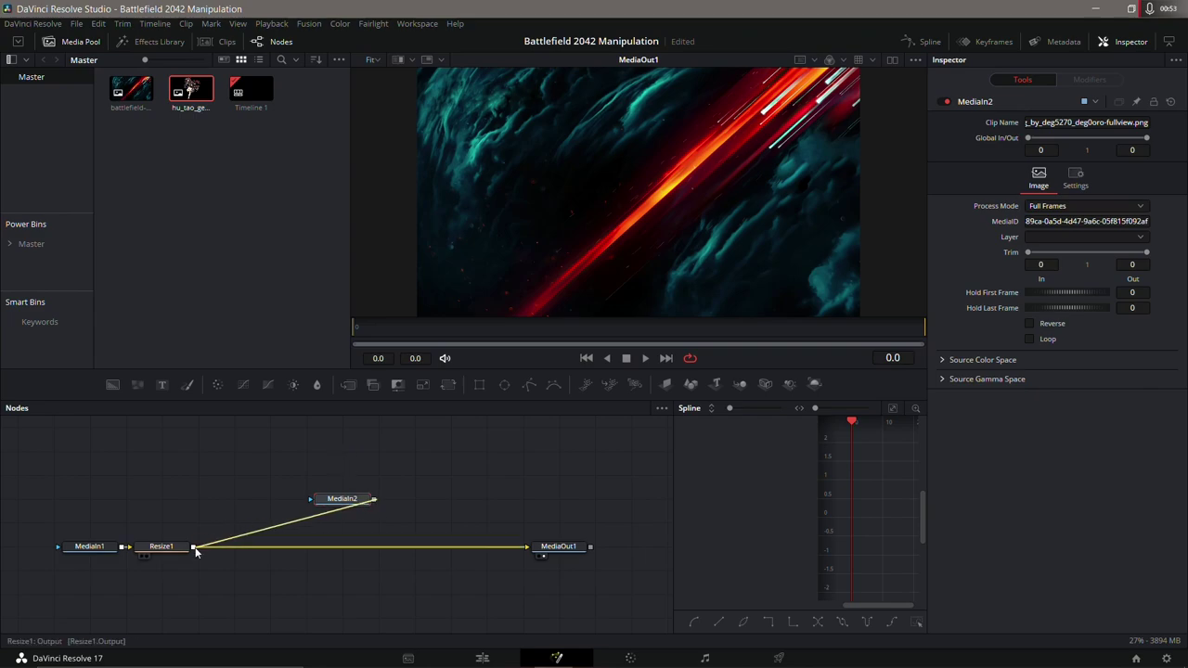
drag(342, 499, 342, 452)
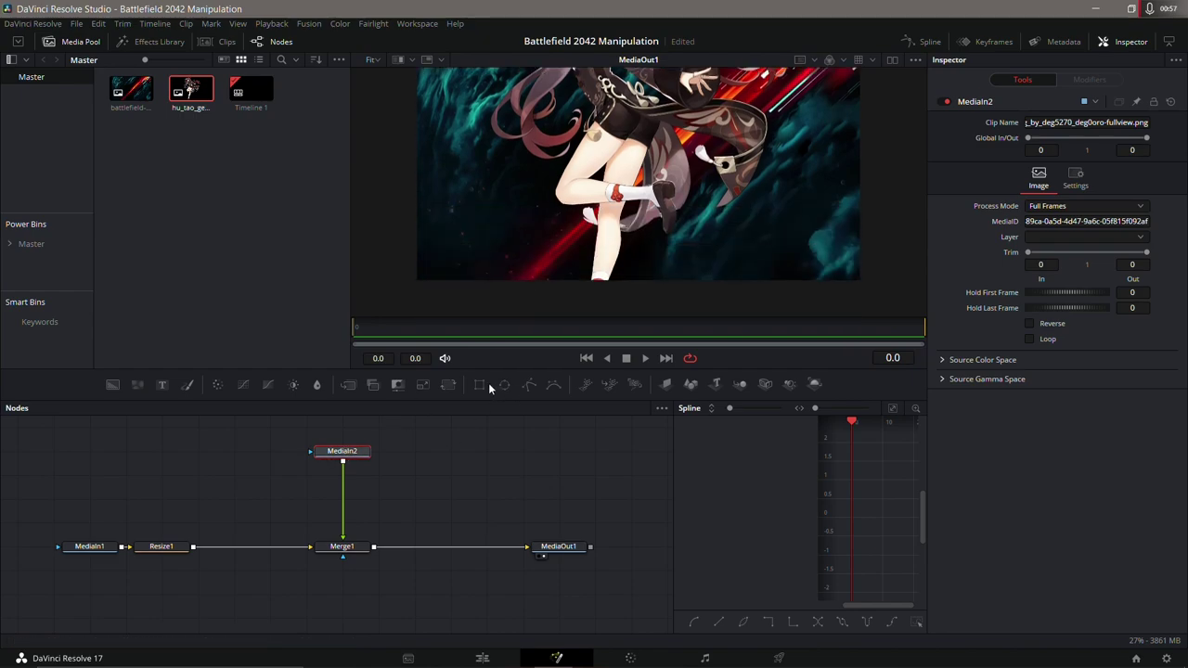
- Add a Transform after the character image and scale it to size 0.52
click(450, 387)
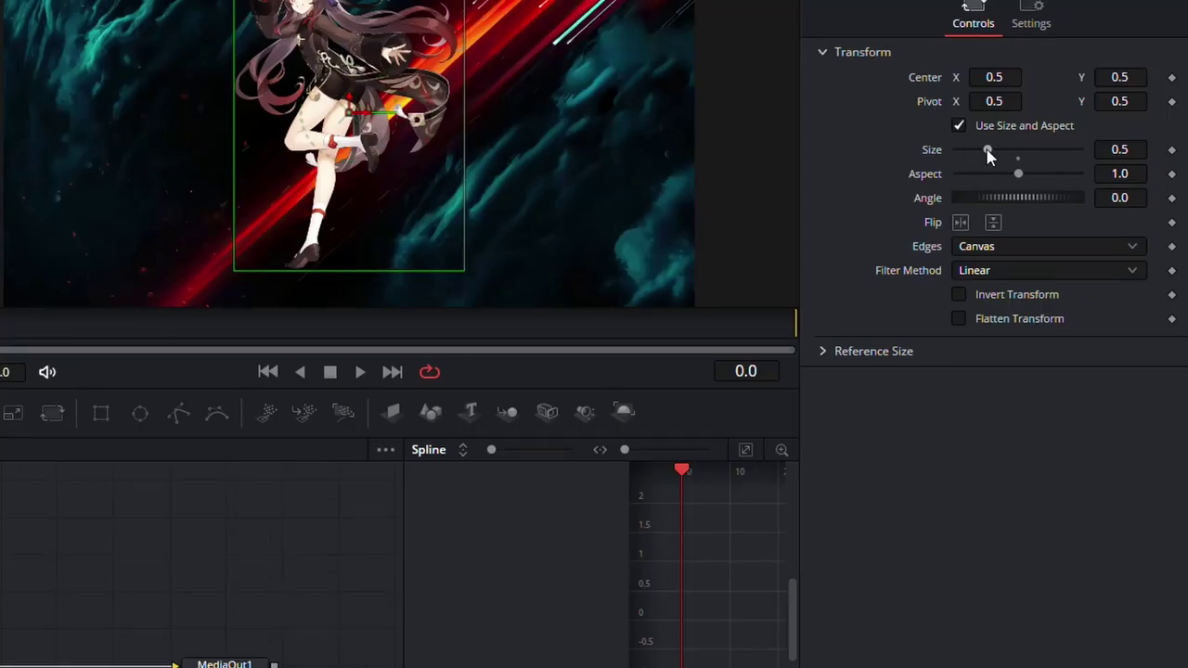
drag(989, 151, 990, 154)
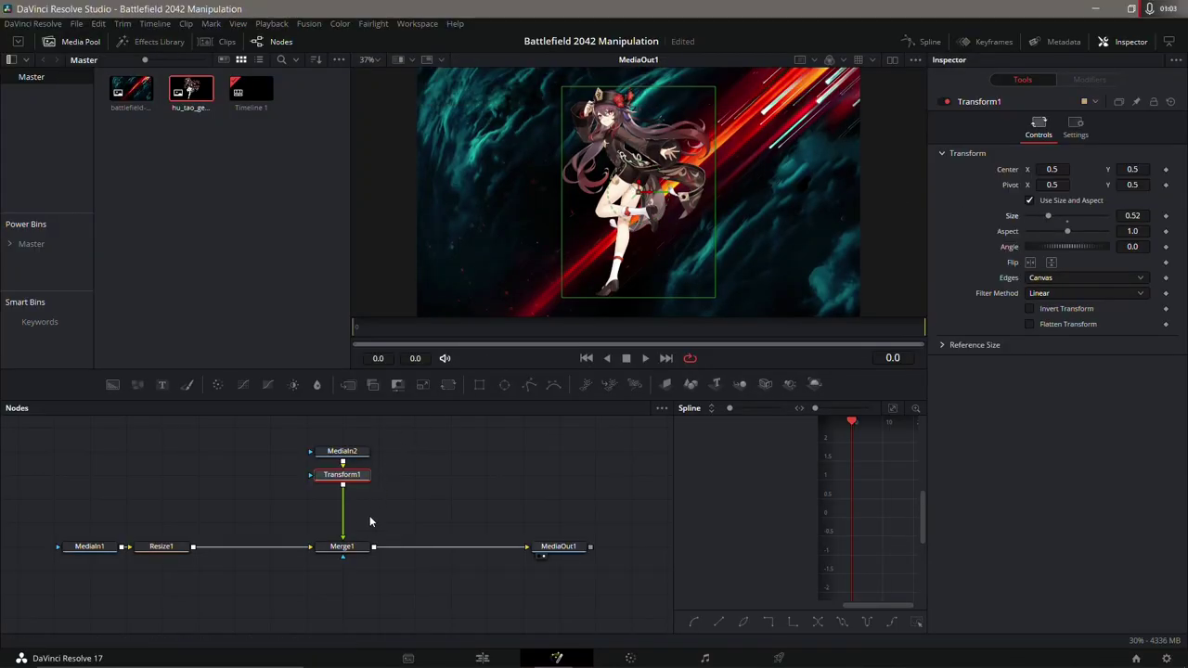
click(341, 546)
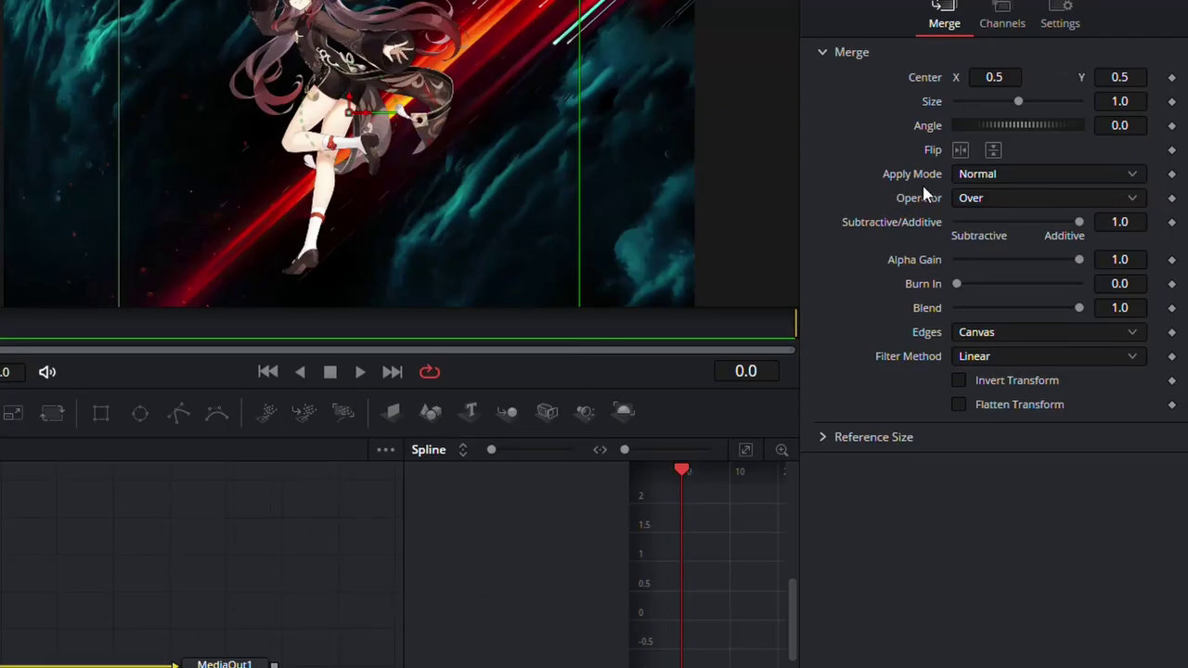
- Set Merge1's apply mode to Screen and lower the character's centre to Y 0.460297
click(1011, 173)
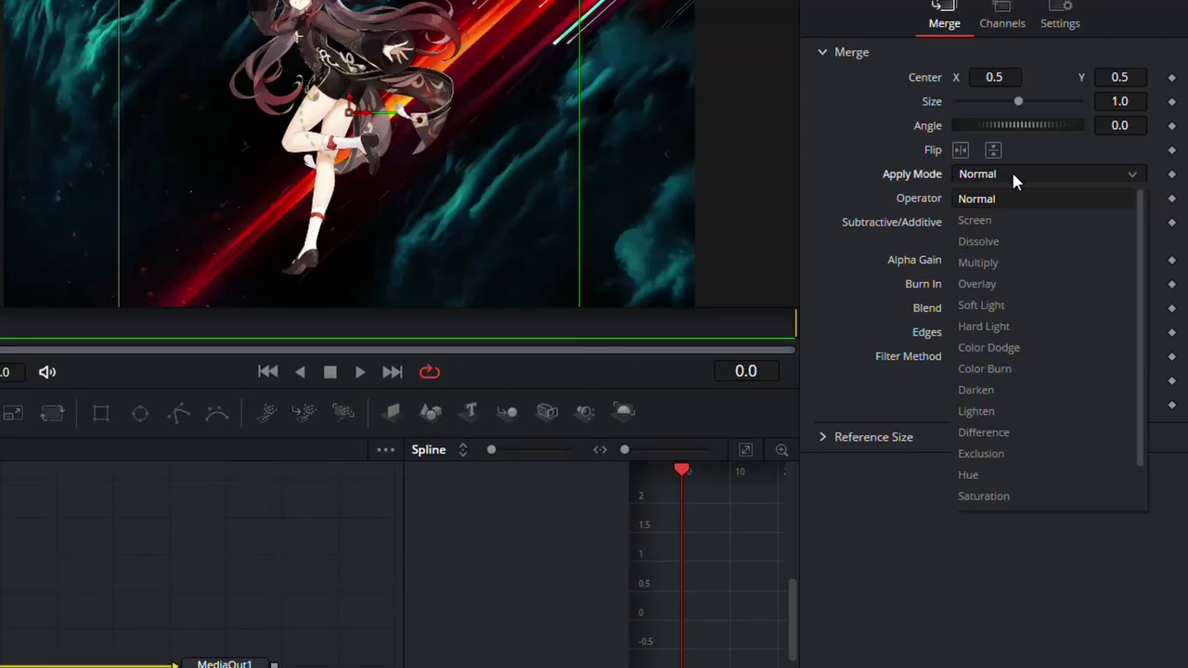
click(978, 216)
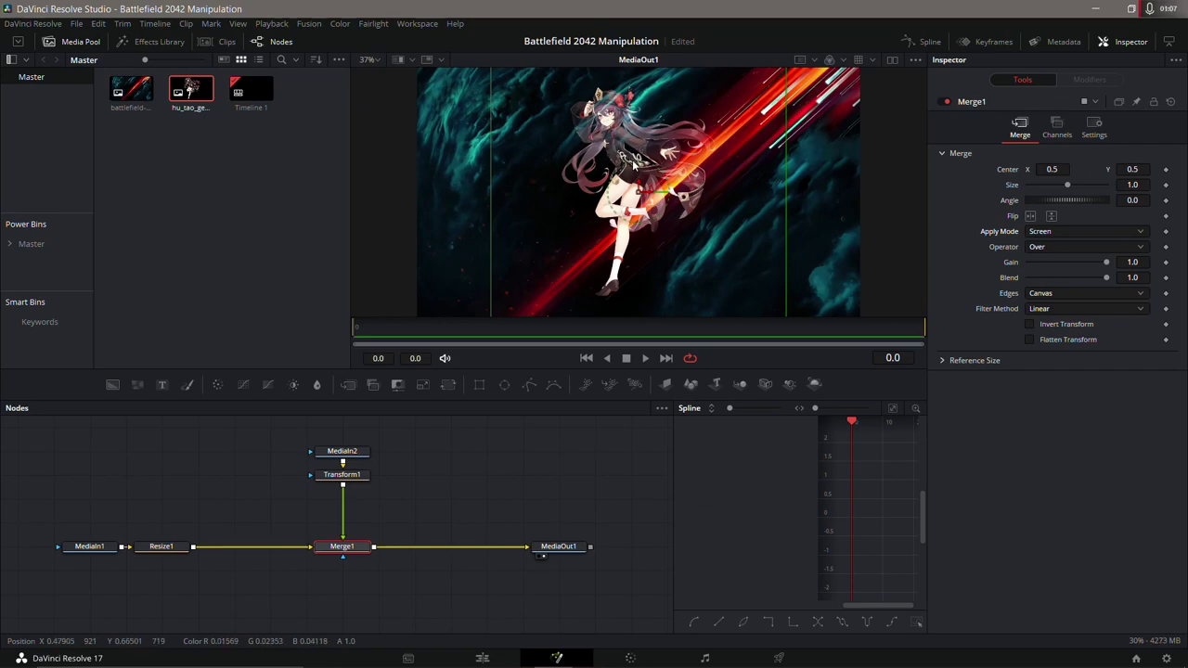
drag(639, 189, 639, 198)
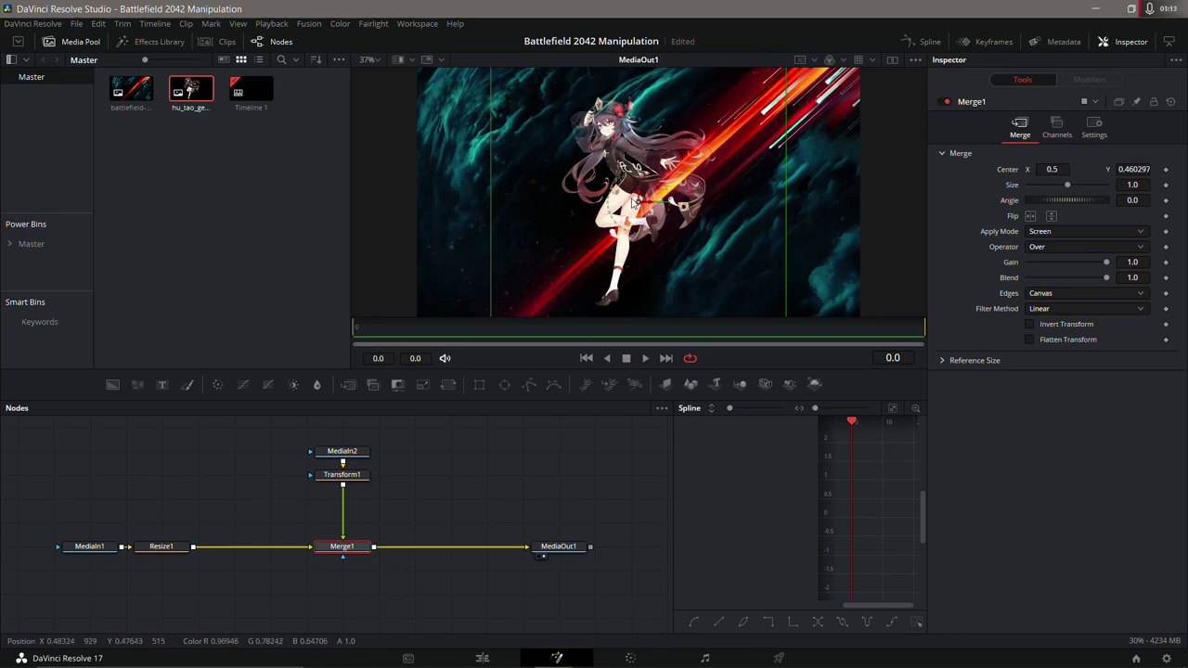
scroll(515, 212, down, 3)
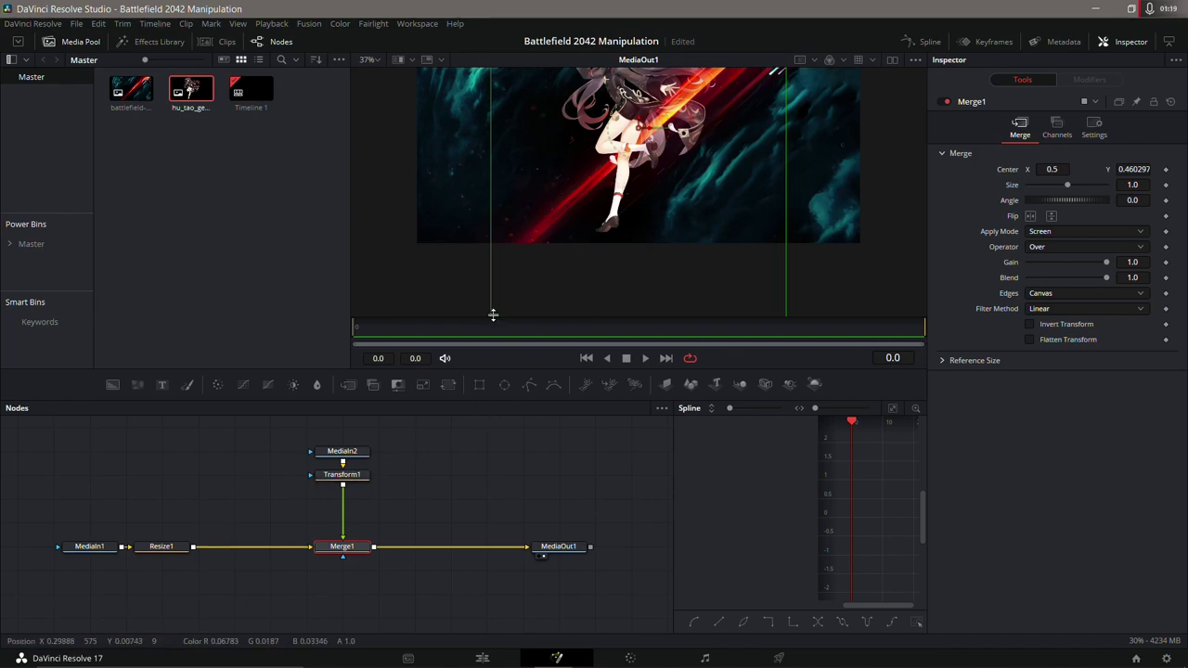
scroll(614, 245, up, 2)
- Insert a Vignette node after the character image and preview its output
drag(342, 452, 341, 428)
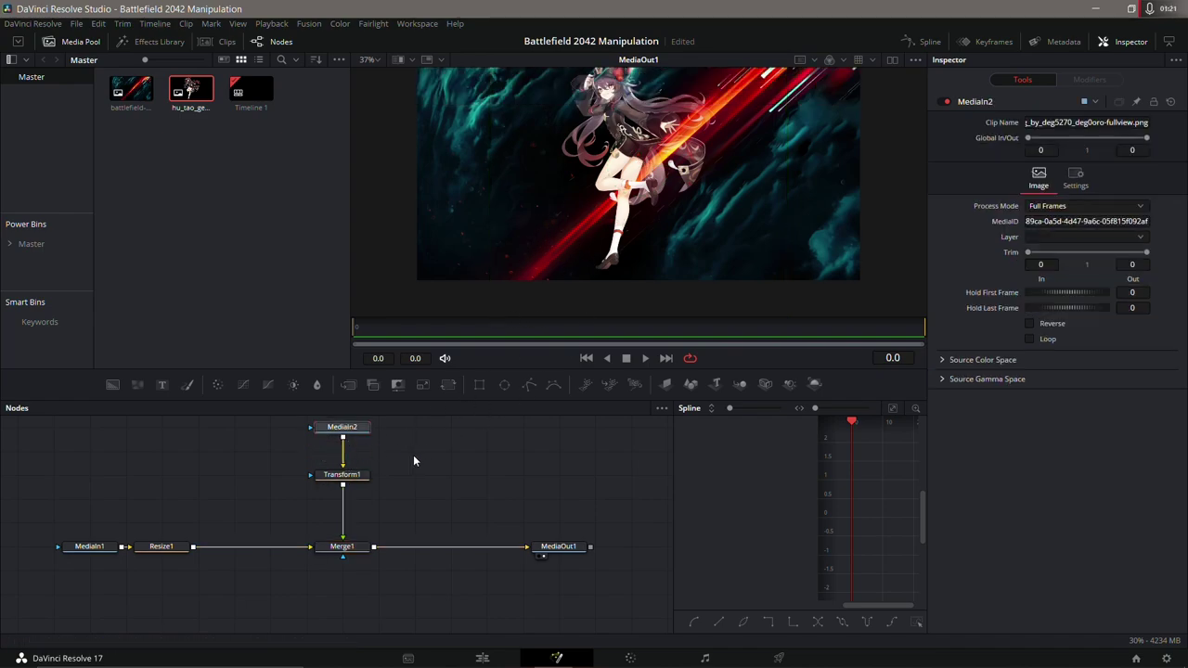
scroll(353, 491, up, 2)
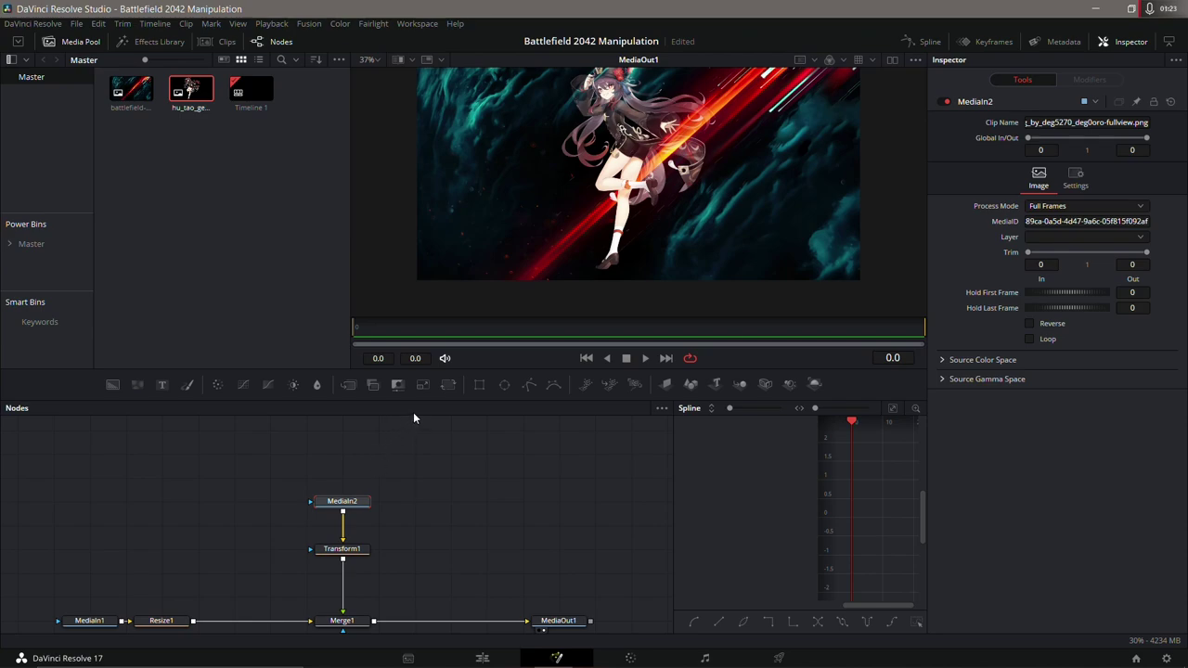
key(shift+space)
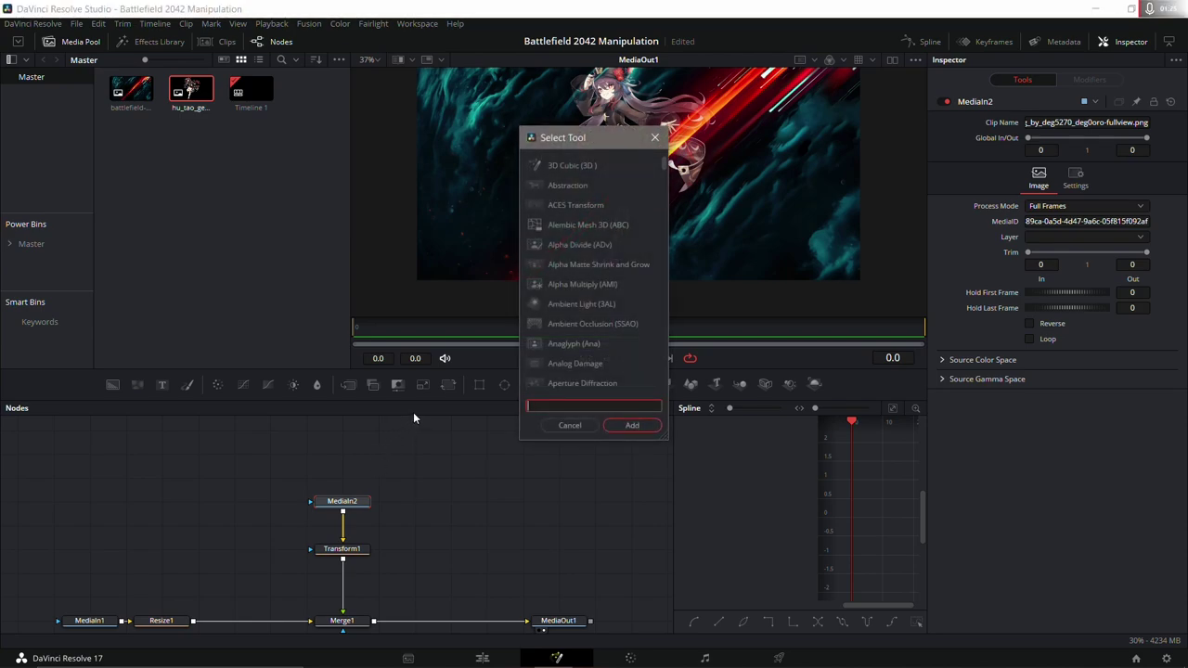
text(v)
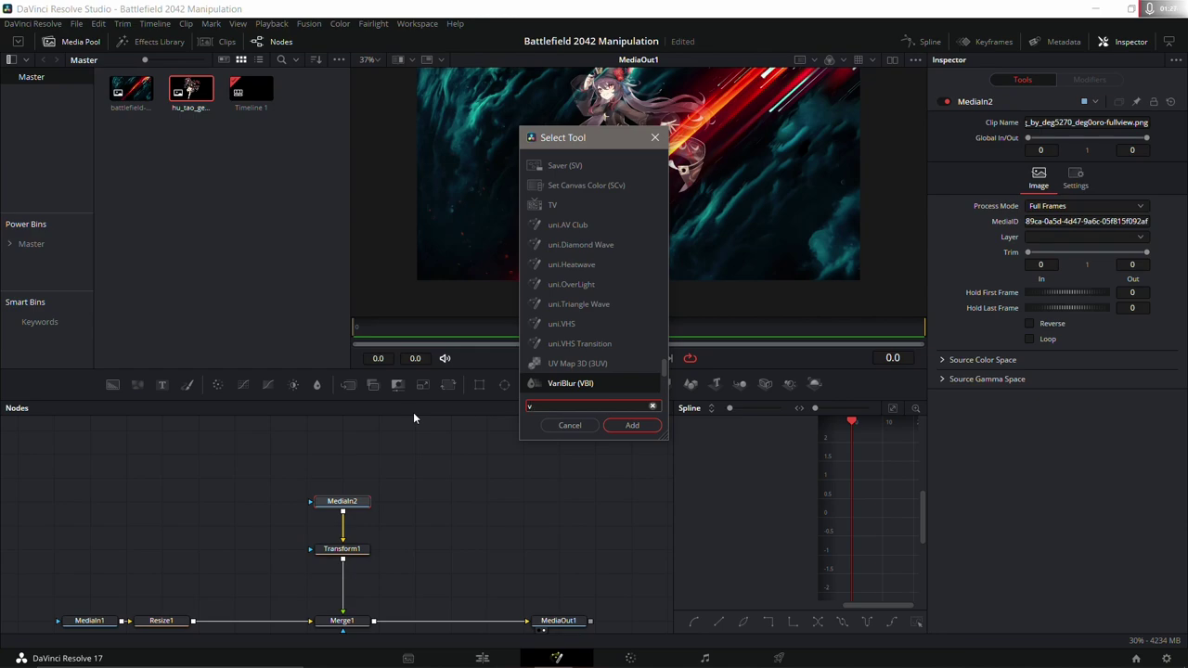
text(ignette)
key(Return)
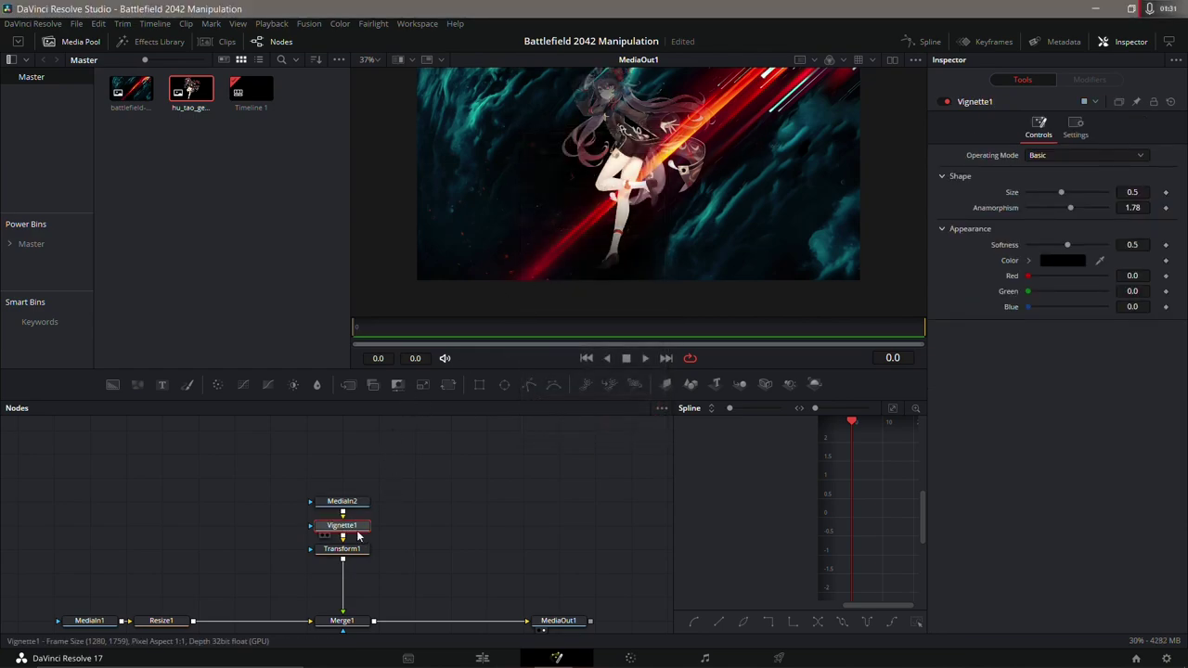
key(1)
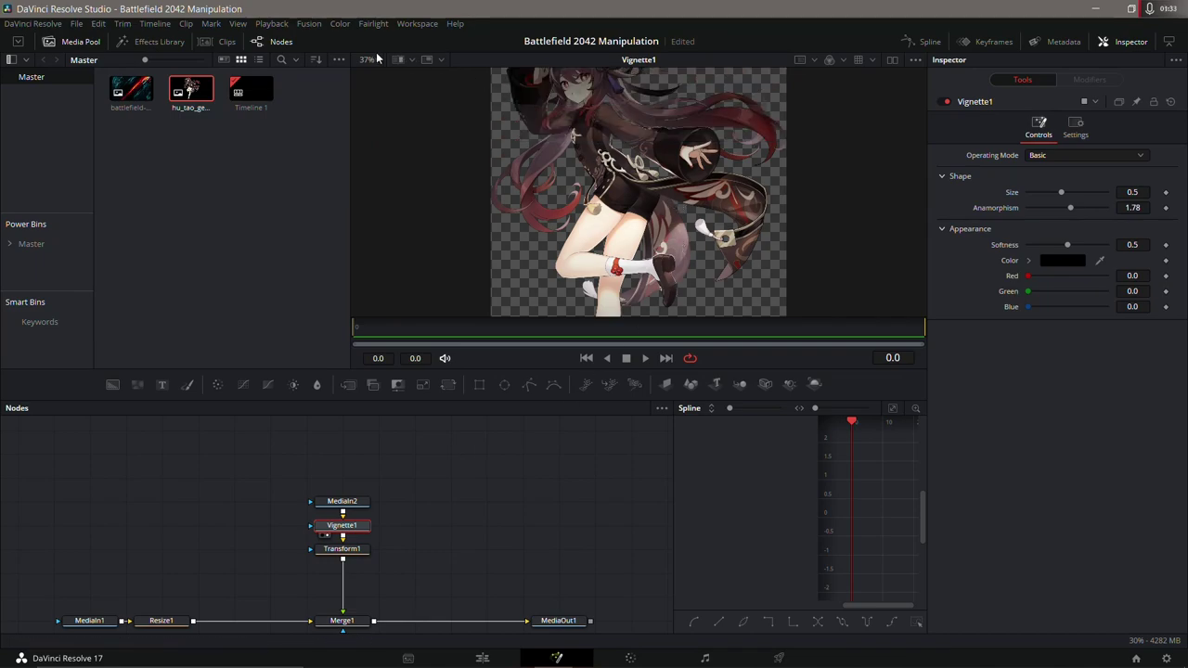
- Switch Vignette1 to Advanced mode and centre it on the character's head
click(369, 59)
click(371, 93)
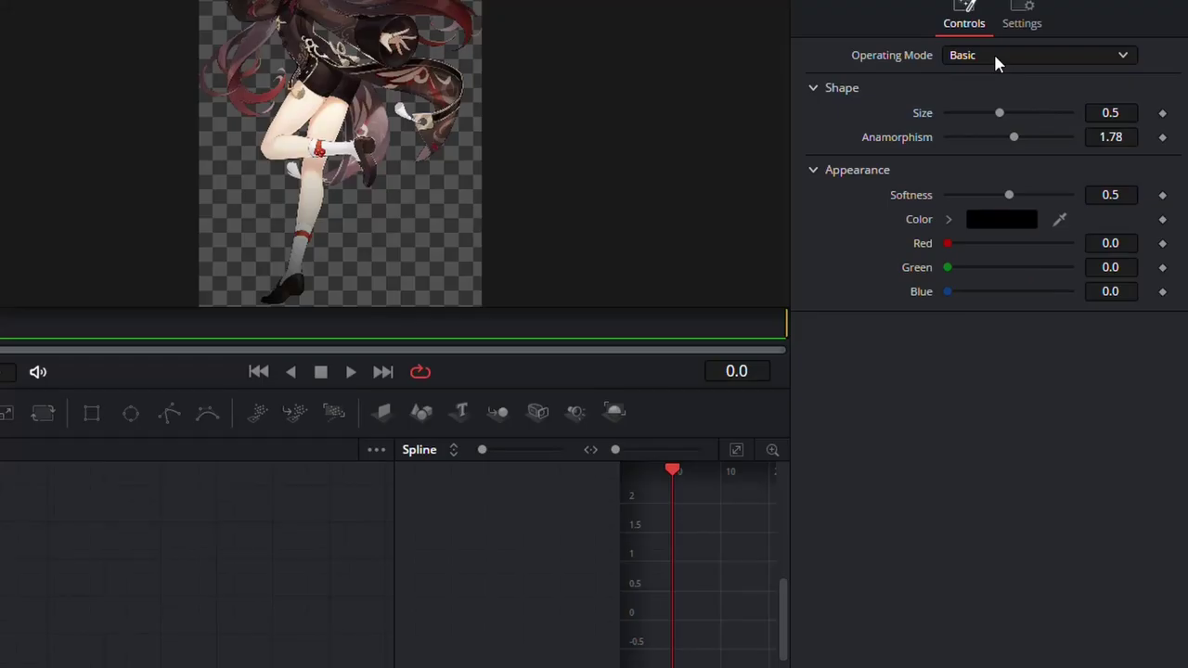
click(995, 56)
click(985, 100)
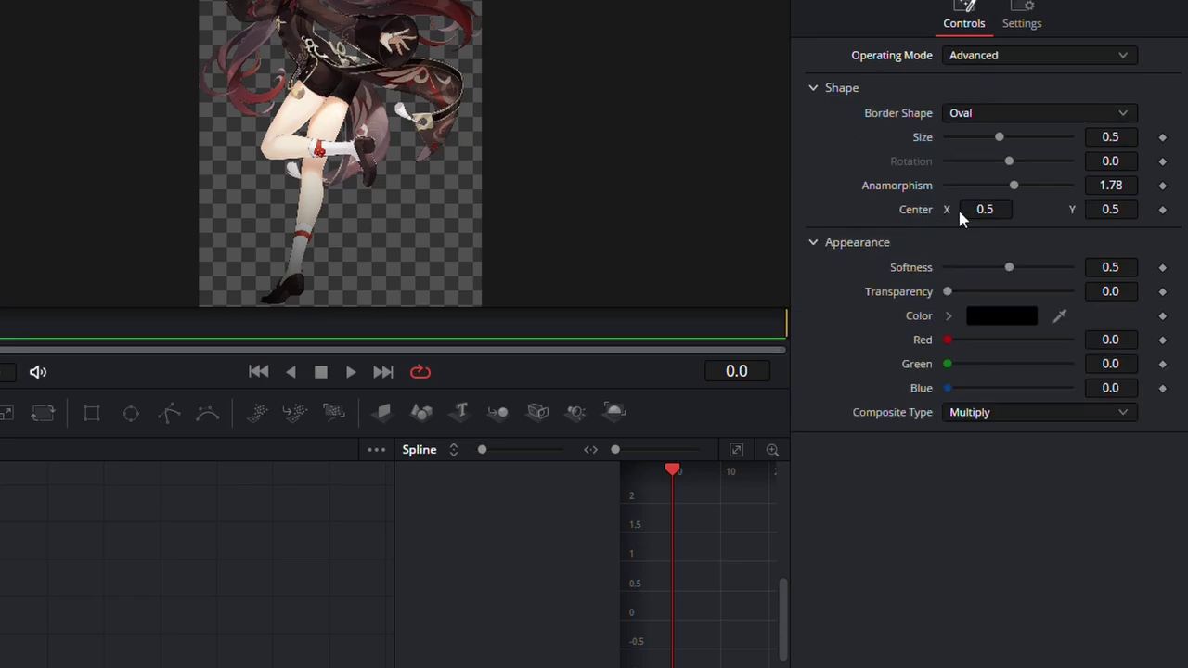
drag(961, 216, 362, 84)
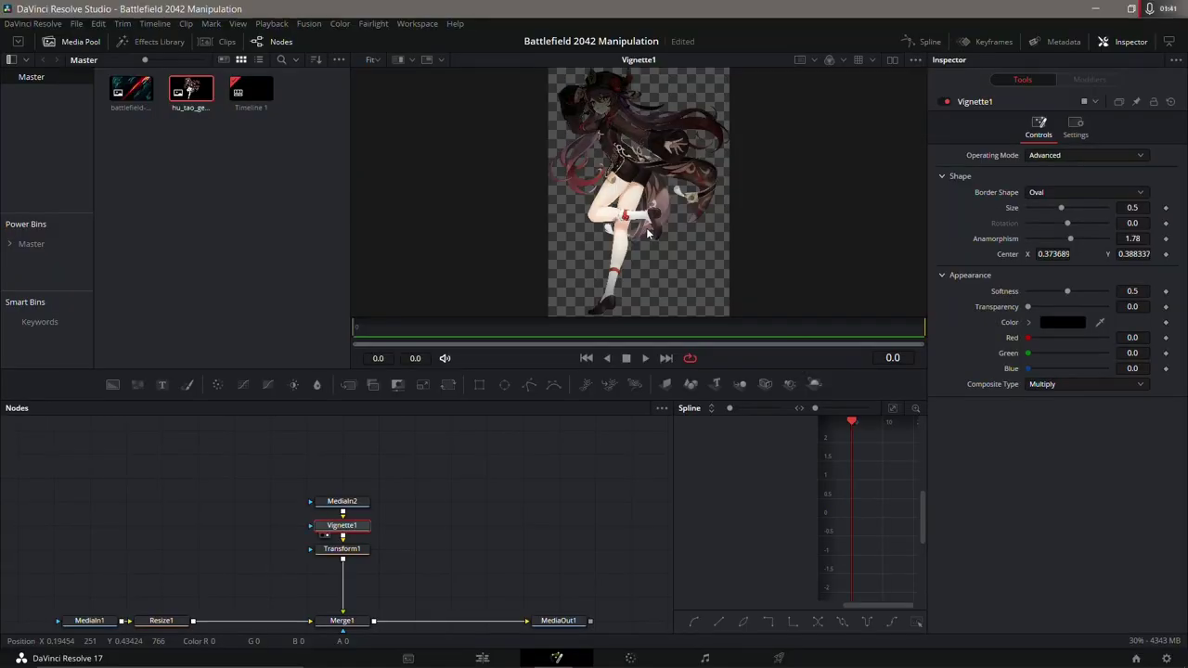
drag(223, 120, 632, 107)
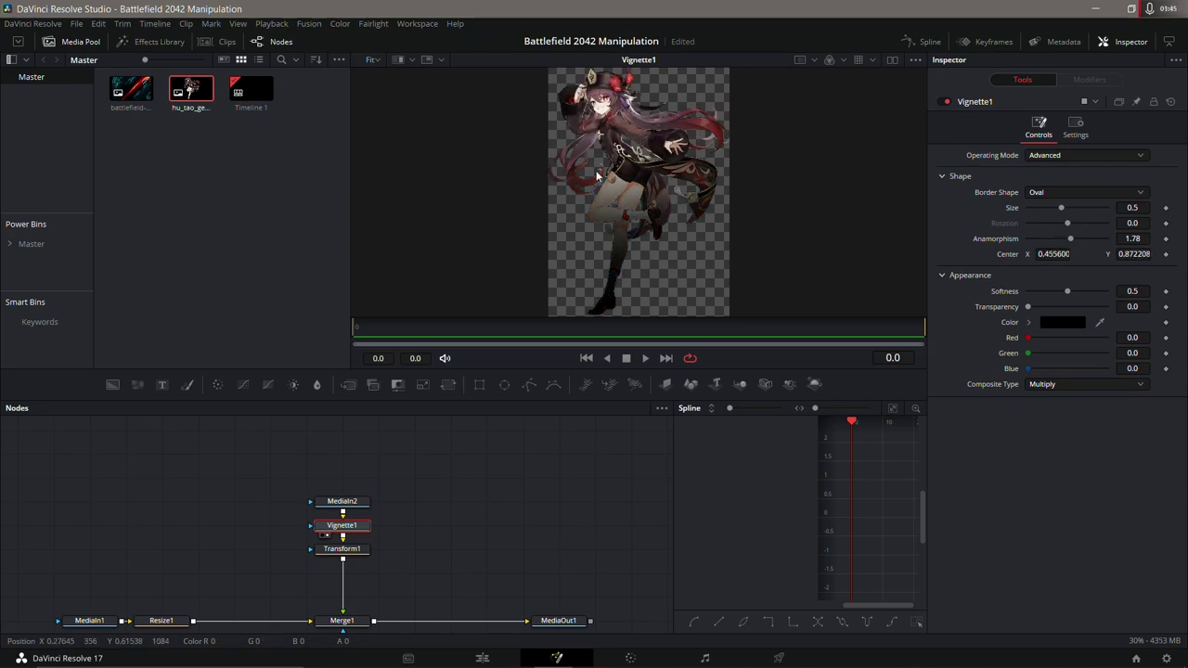
- View the final composite from MediaOut1 and nudge the vignette centre up and right
click(558, 620)
scroll(631, 566, down, 1)
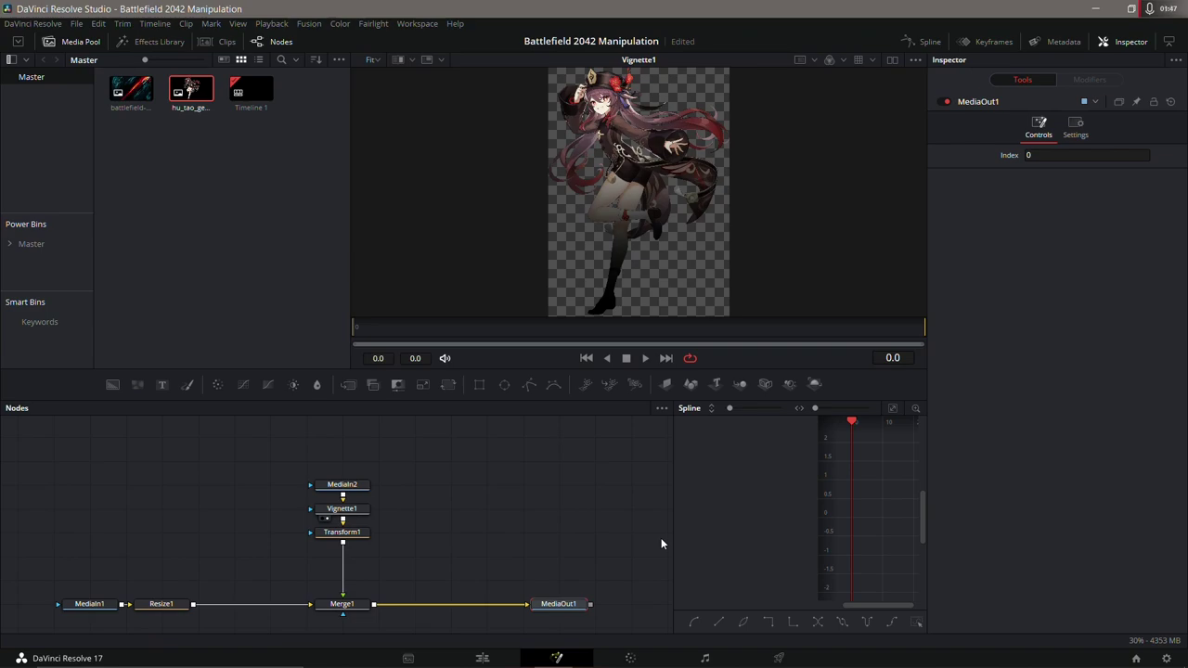
key(1)
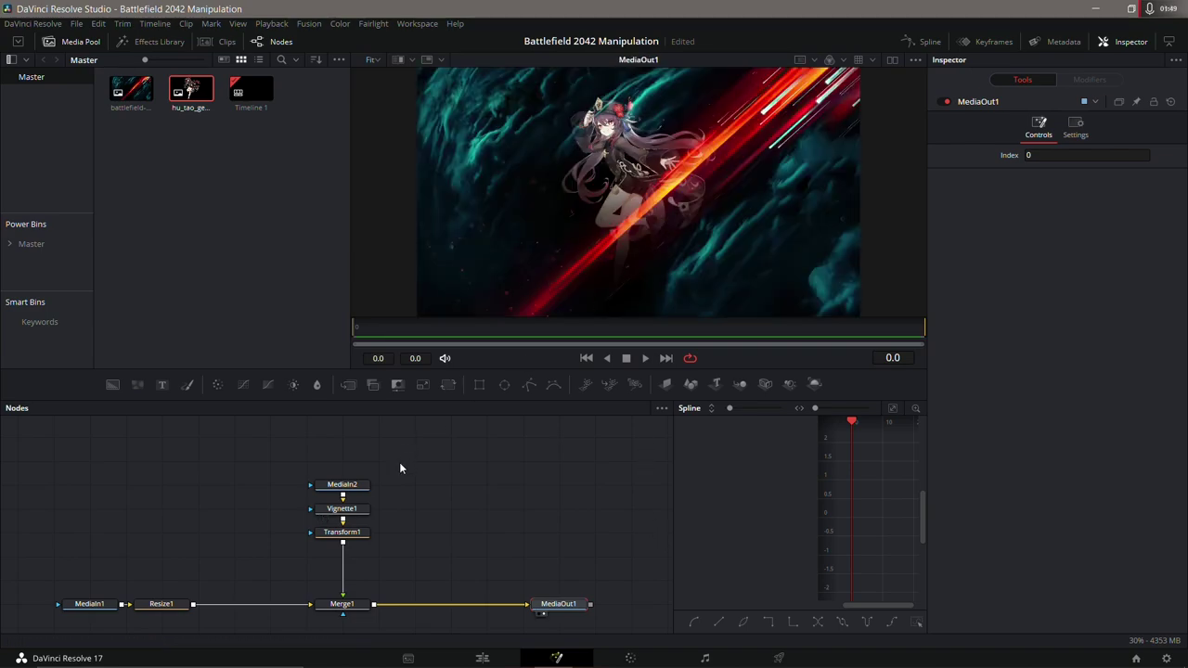
click(341, 509)
drag(619, 102, 645, 89)
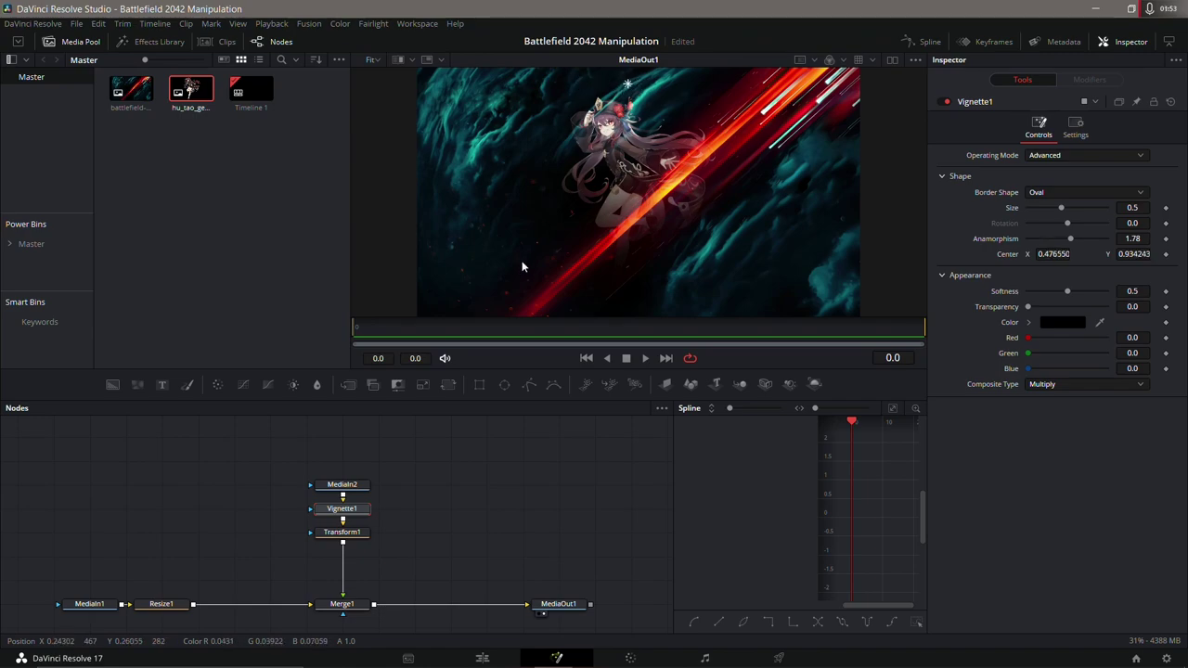
- Enlarge the character with Transform1 to size 0.84 and move it down to Y 0.364405
click(342, 532)
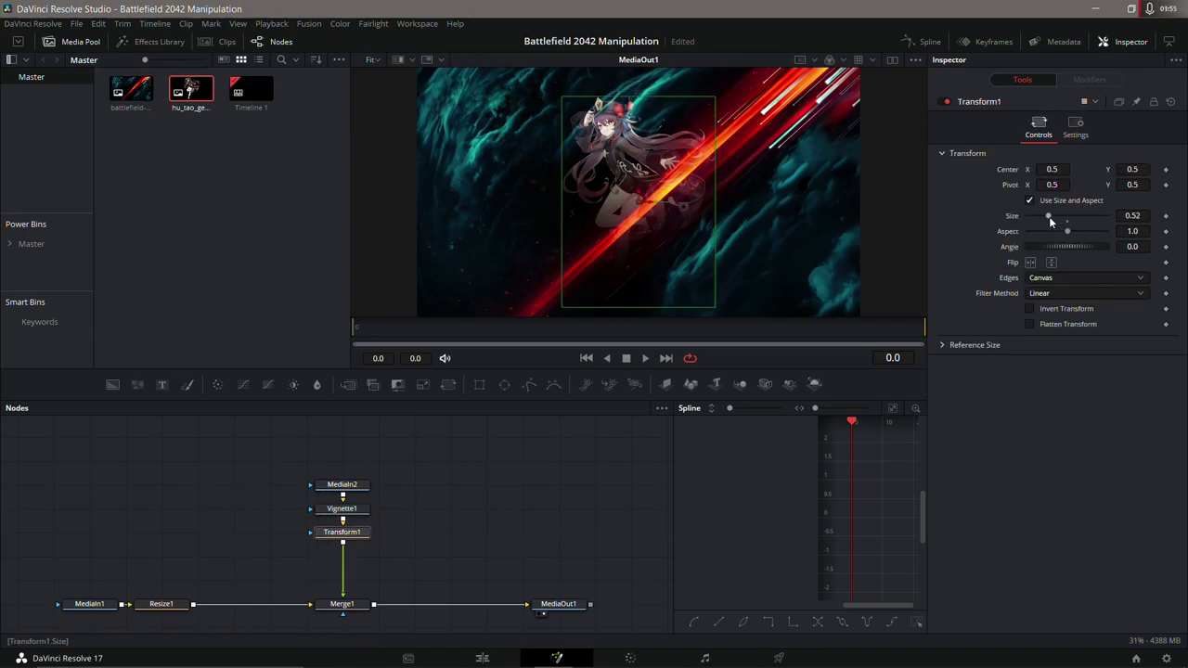
drag(1050, 217, 1061, 216)
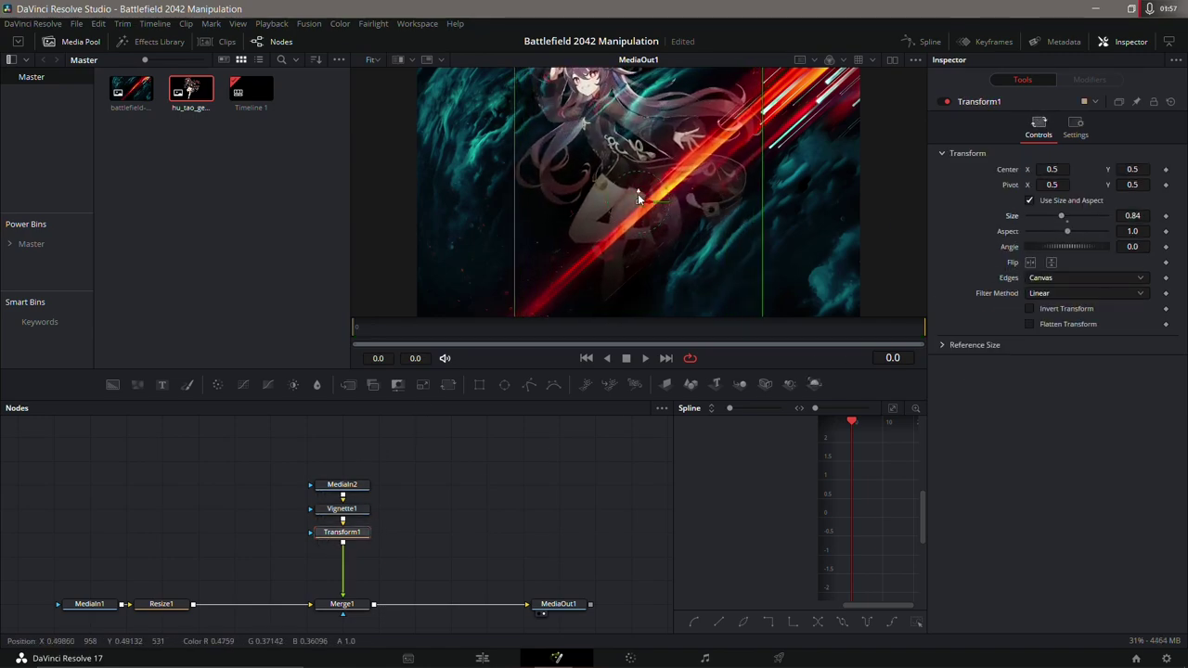
drag(638, 198, 653, 262)
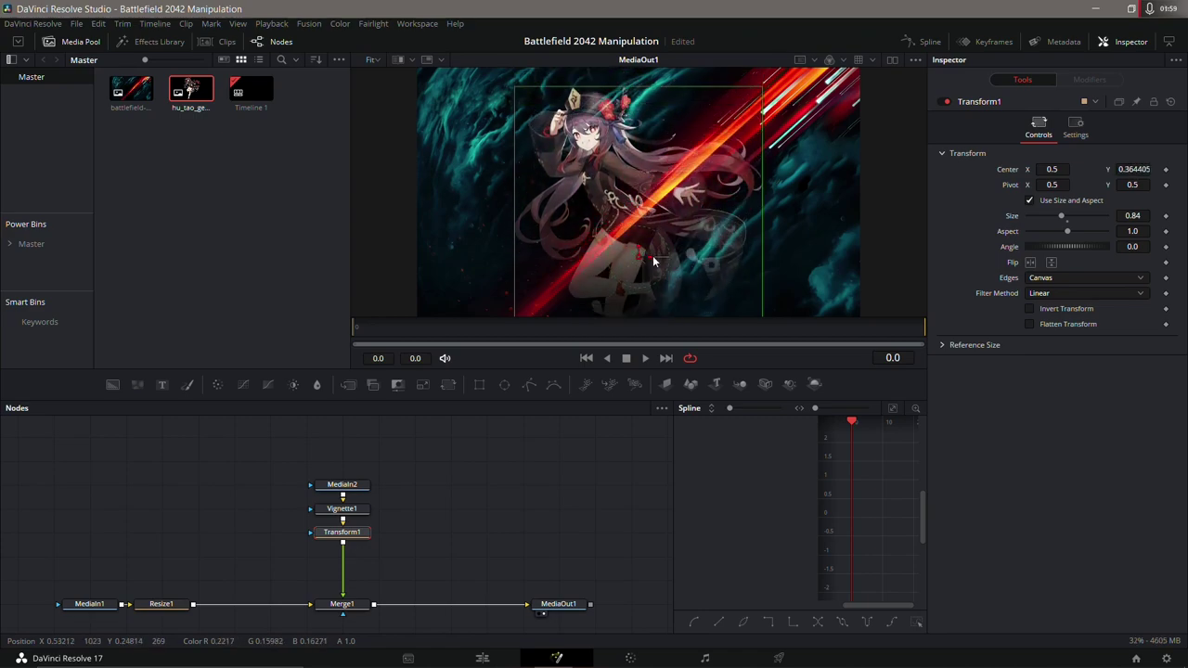
- Set Vignette1 to size 0.4006 and anamorphism 0.624, then move MediaIn2 and Vignette1 up
click(341, 510)
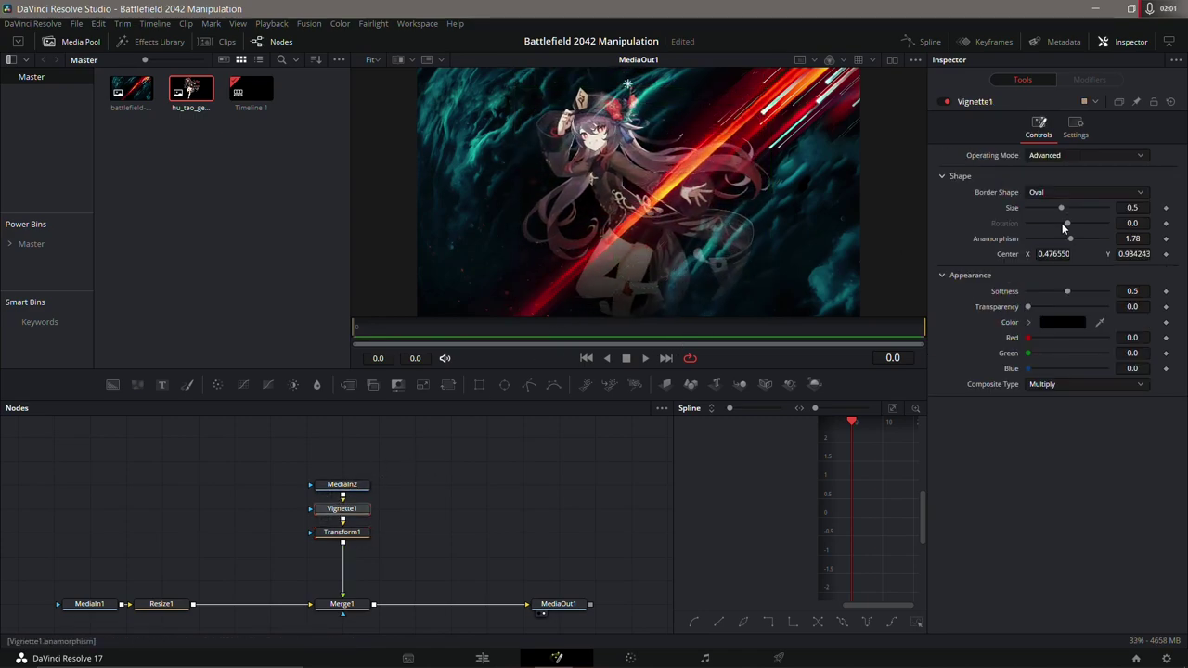
drag(1062, 208, 1037, 239)
scroll(597, 226, down, 2)
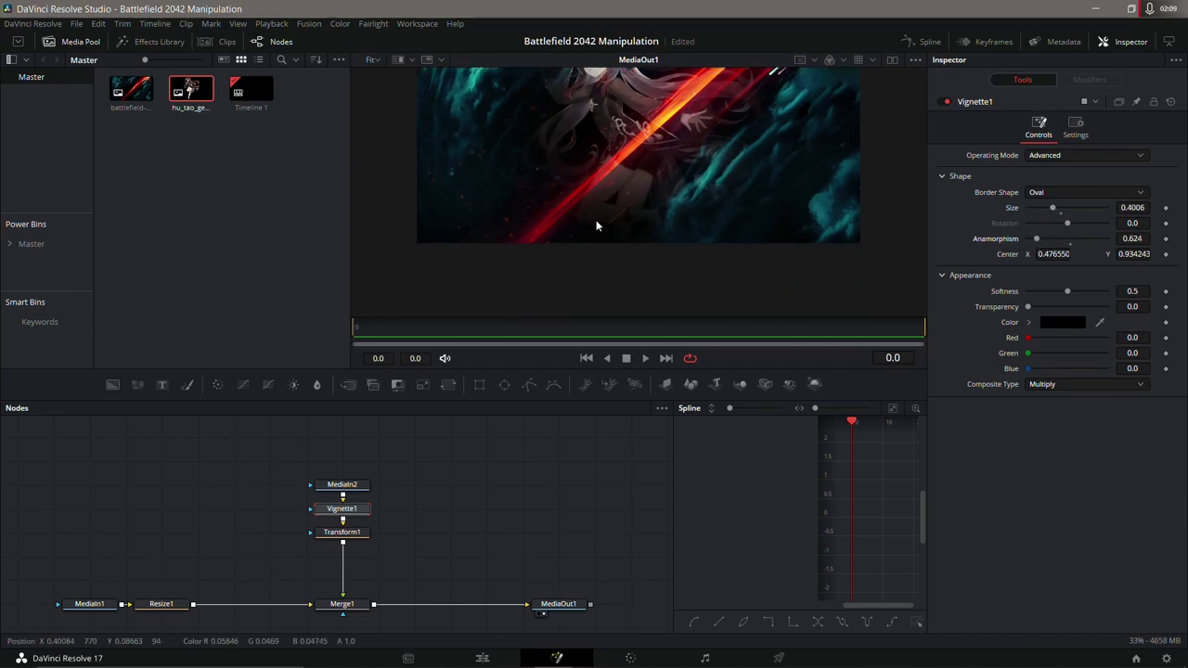
scroll(595, 218, up, 2)
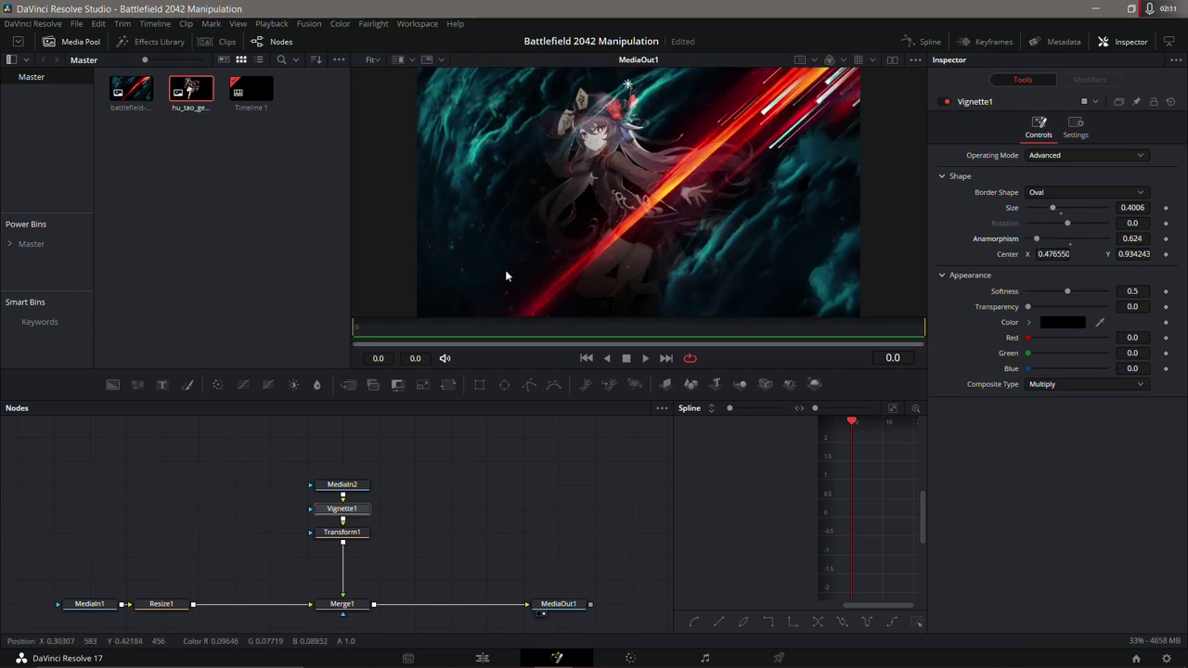
mouse_move(299, 471)
mouse_down()
mouse_move(387, 515)
mouse_move(368, 492)
mouse_up()
click(353, 461)
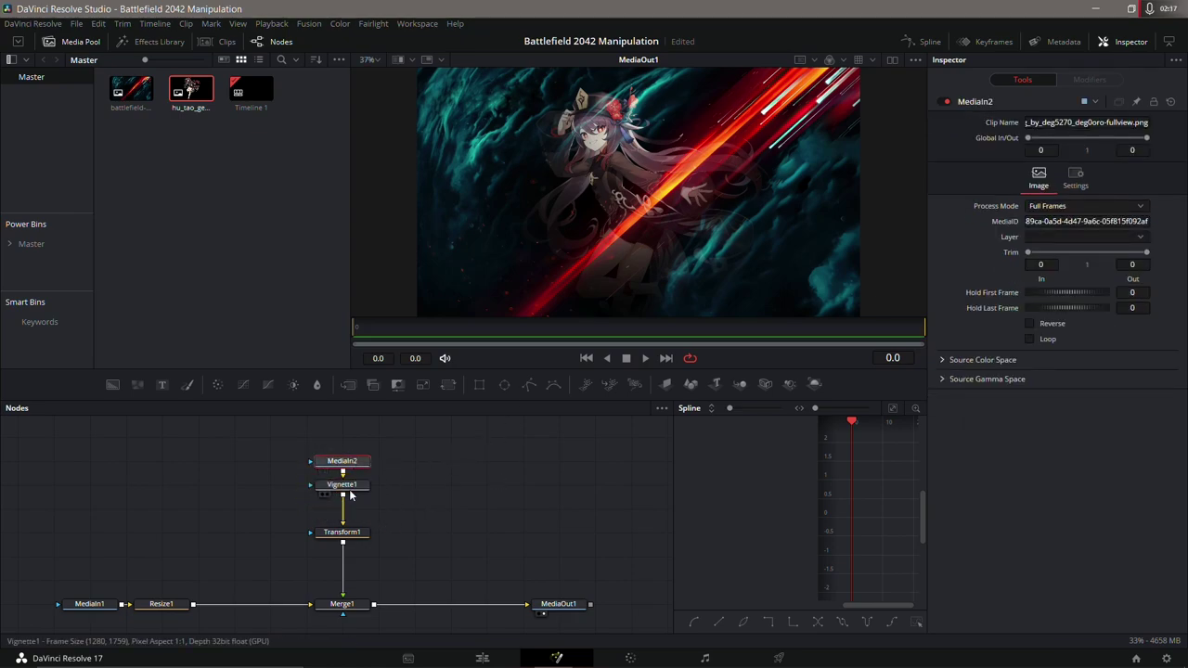
- Insert ColorCorrector1 after MediaIn2 with gain 0.73 and gamma 0.84, and save the project
drag(342, 484, 342, 509)
click(341, 462)
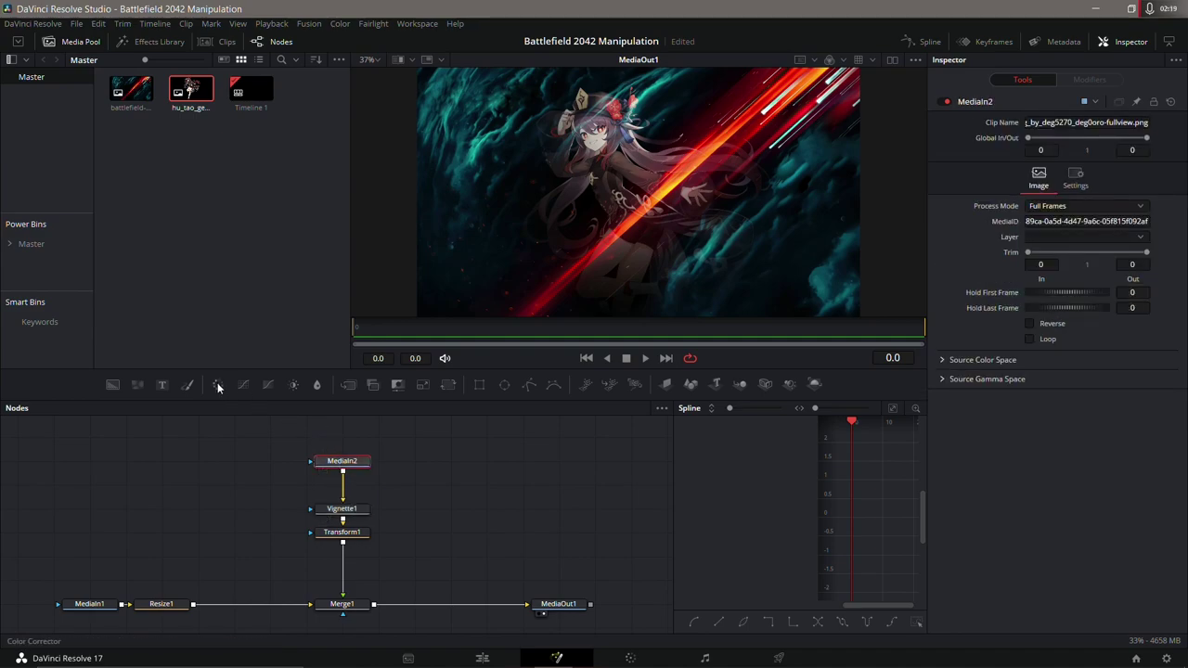
click(218, 383)
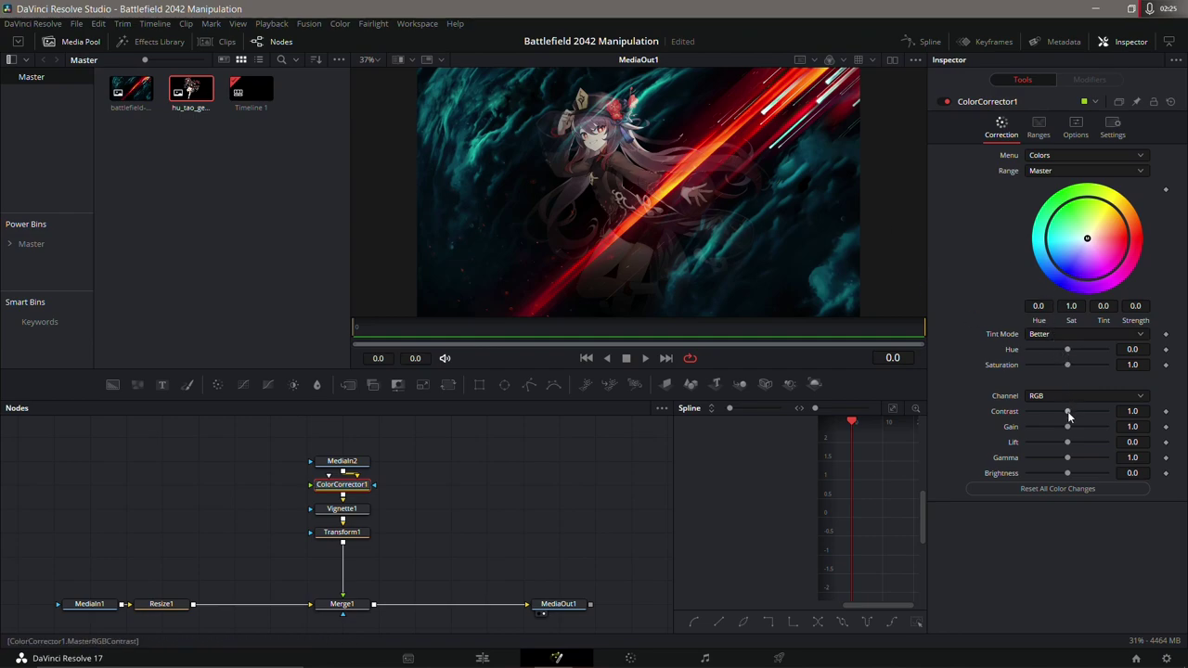
mouse_move(1068, 429)
mouse_down()
mouse_move(1048, 432)
mouse_move(1062, 434)
mouse_move(1062, 461)
mouse_up()
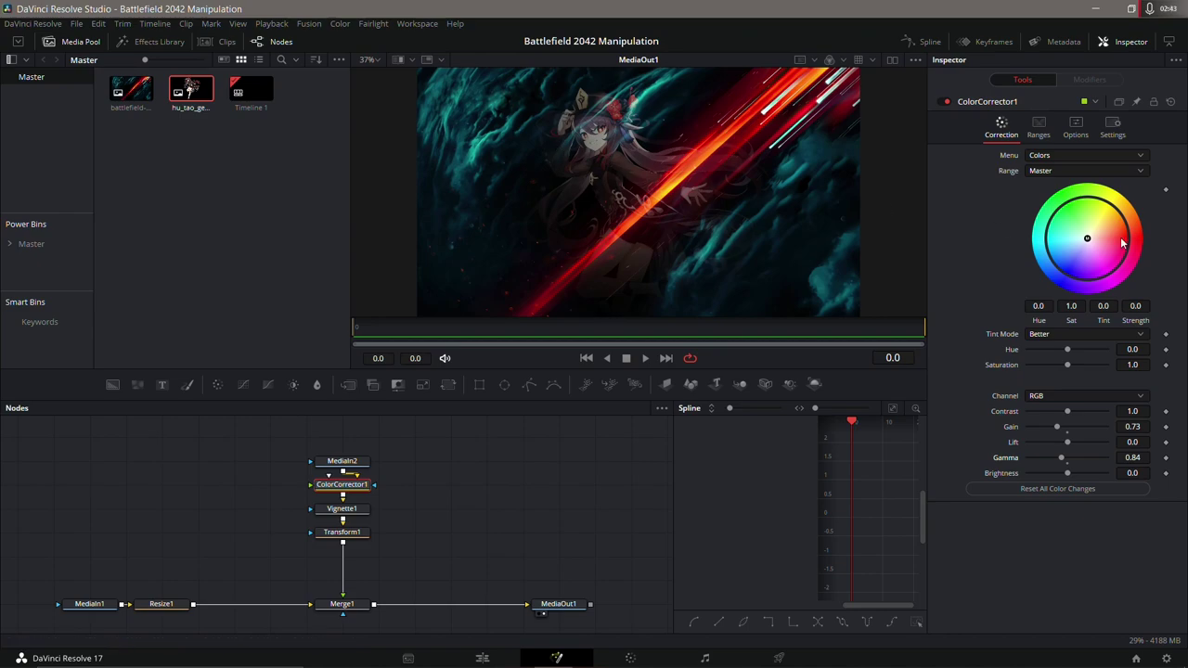
key(ctrl+s)
- Give the character a slight tint of -0.4867 at strength 0.1352
drag(1088, 241, 1074, 243)
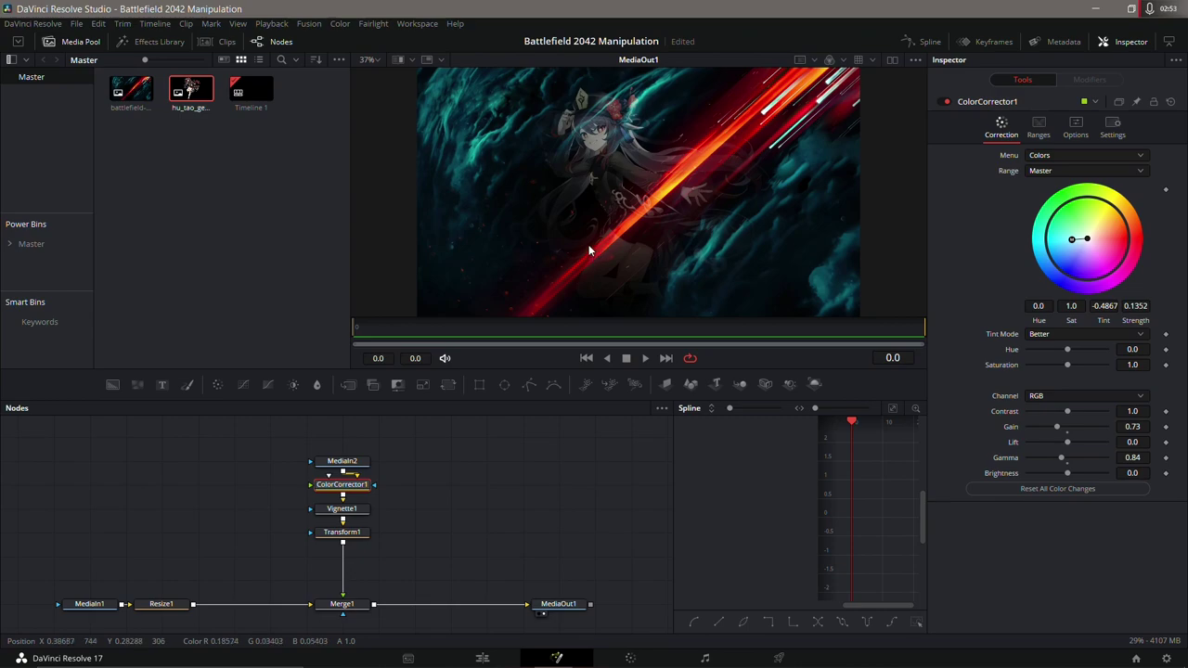
scroll(491, 471, down, 2)
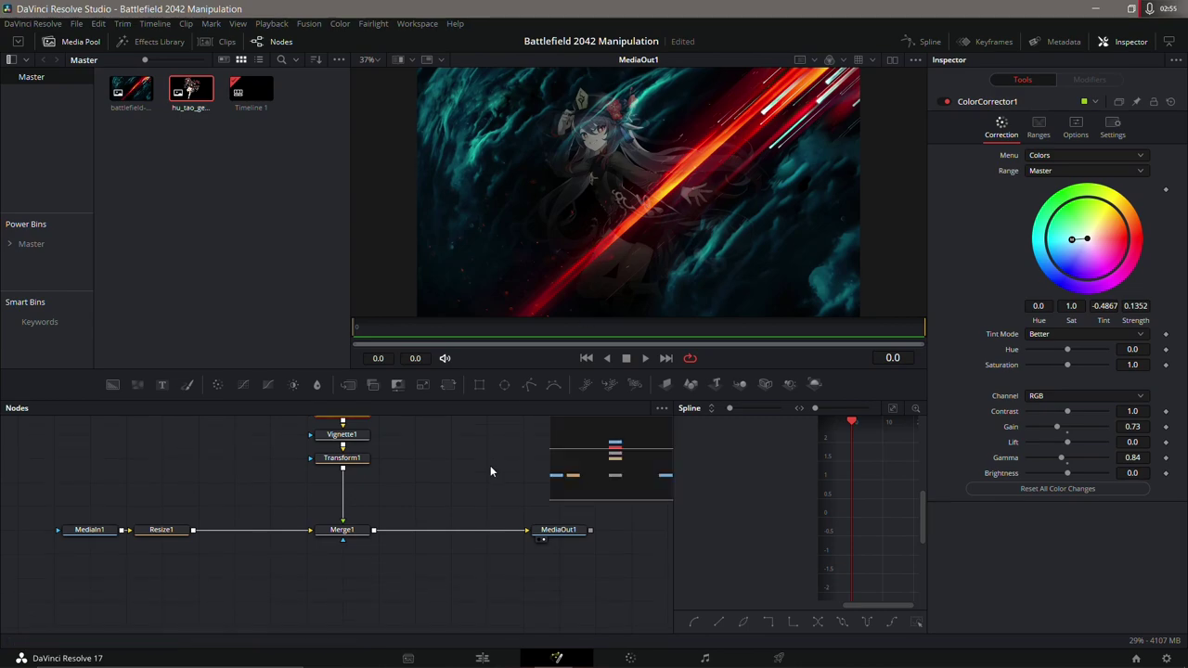
scroll(436, 492, up, 1)
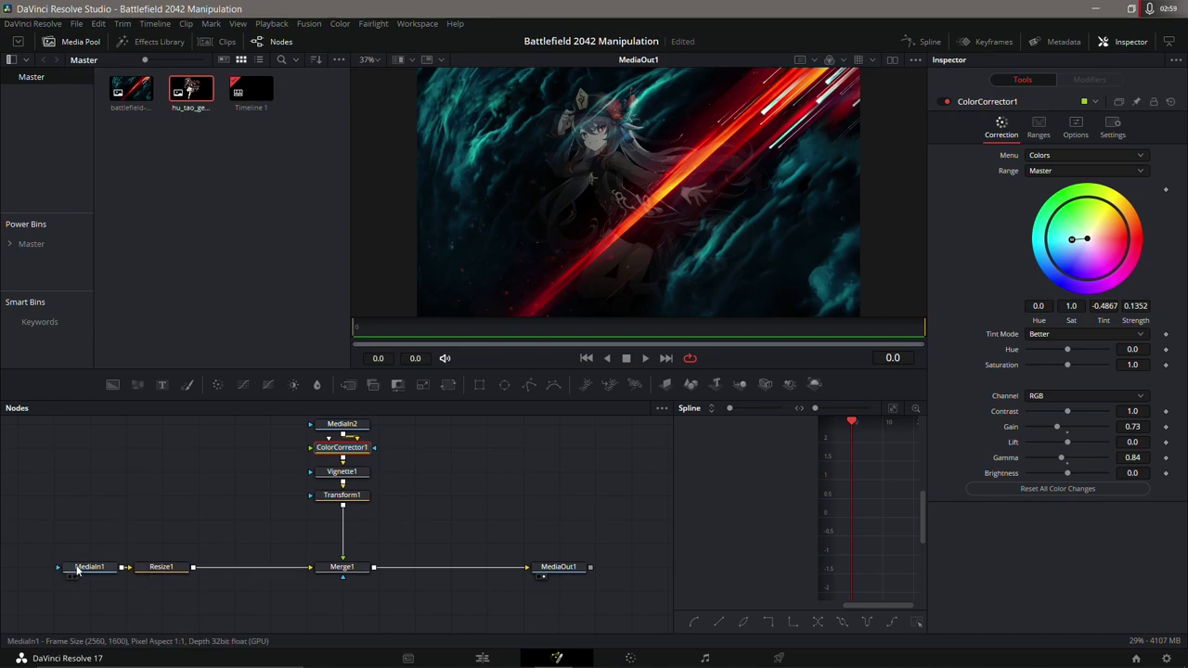
- Add ColorCorrector2 after MediaIn1, tint the background red, and set gain 0.63, gamma 0.89
drag(77, 570, 35, 570)
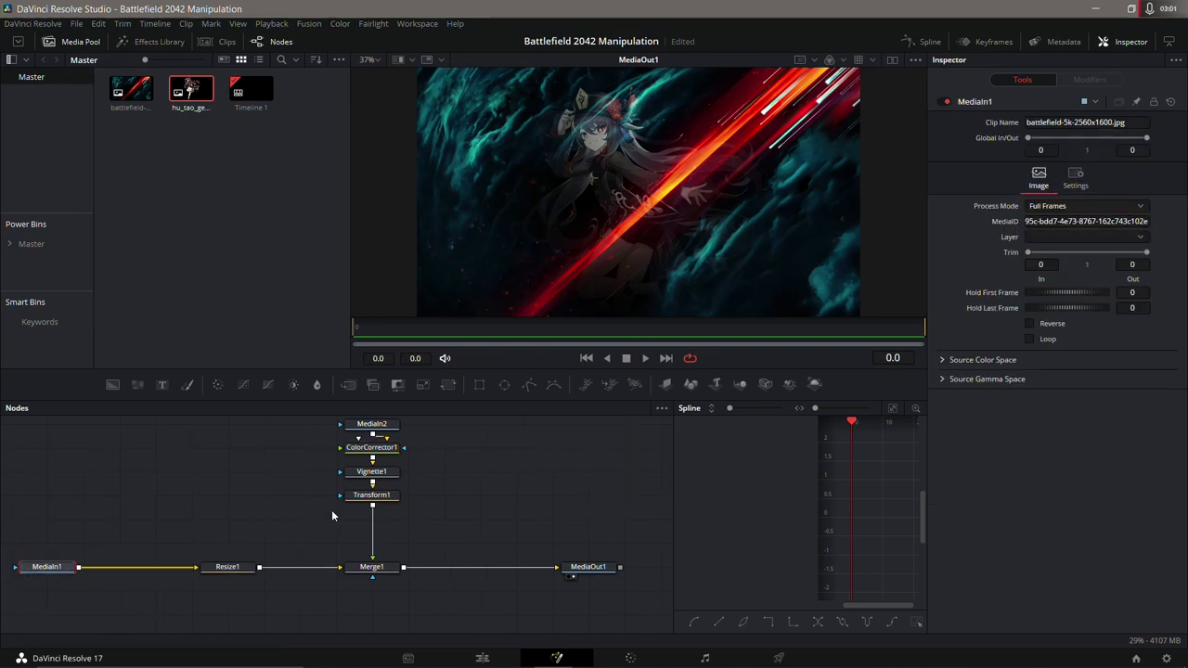
click(221, 386)
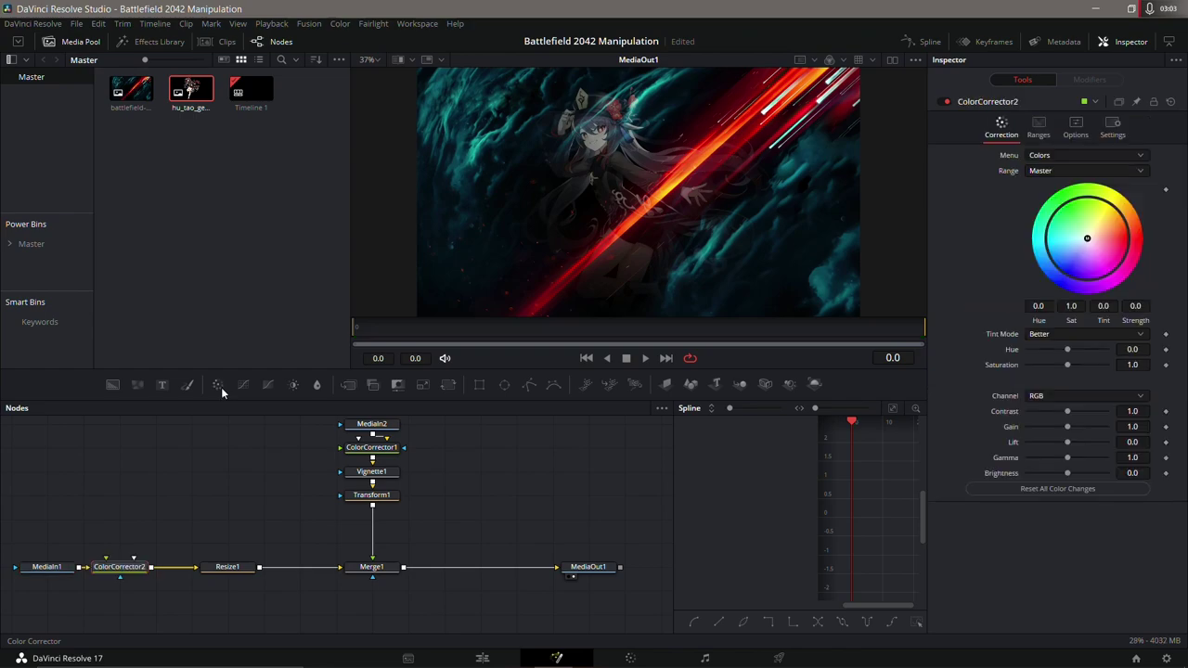
mouse_move(1089, 243)
mouse_down()
mouse_move(1122, 253)
mouse_move(1129, 243)
mouse_up()
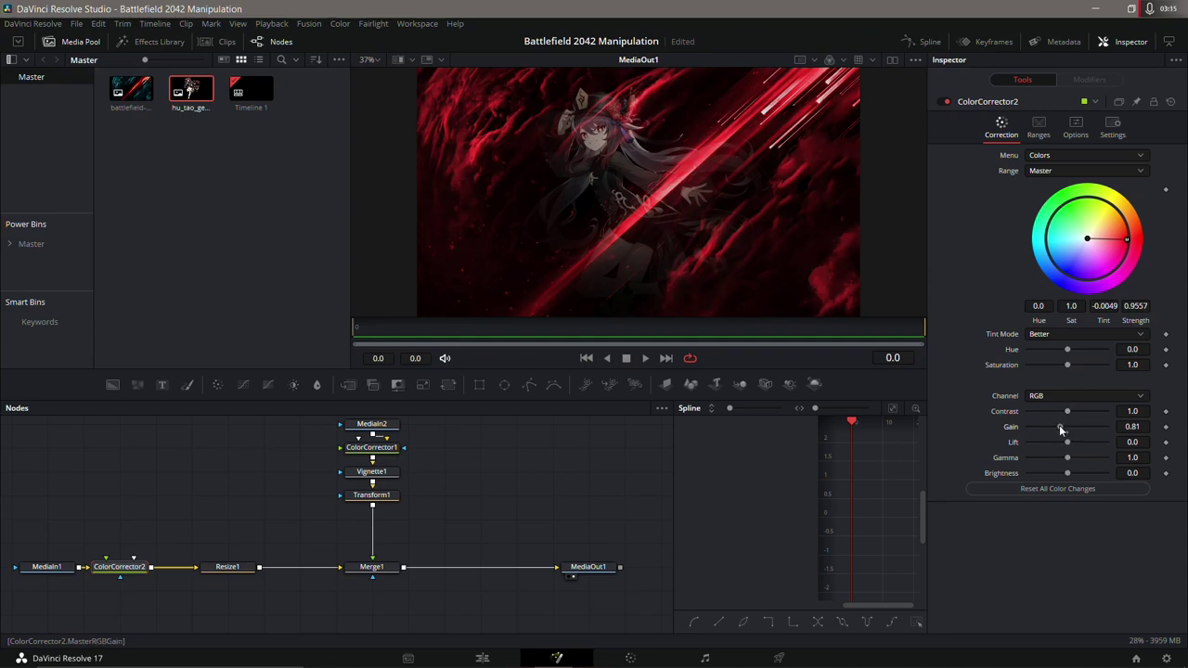
mouse_move(1066, 429)
mouse_down()
mouse_move(1052, 427)
mouse_move(1065, 461)
mouse_up()
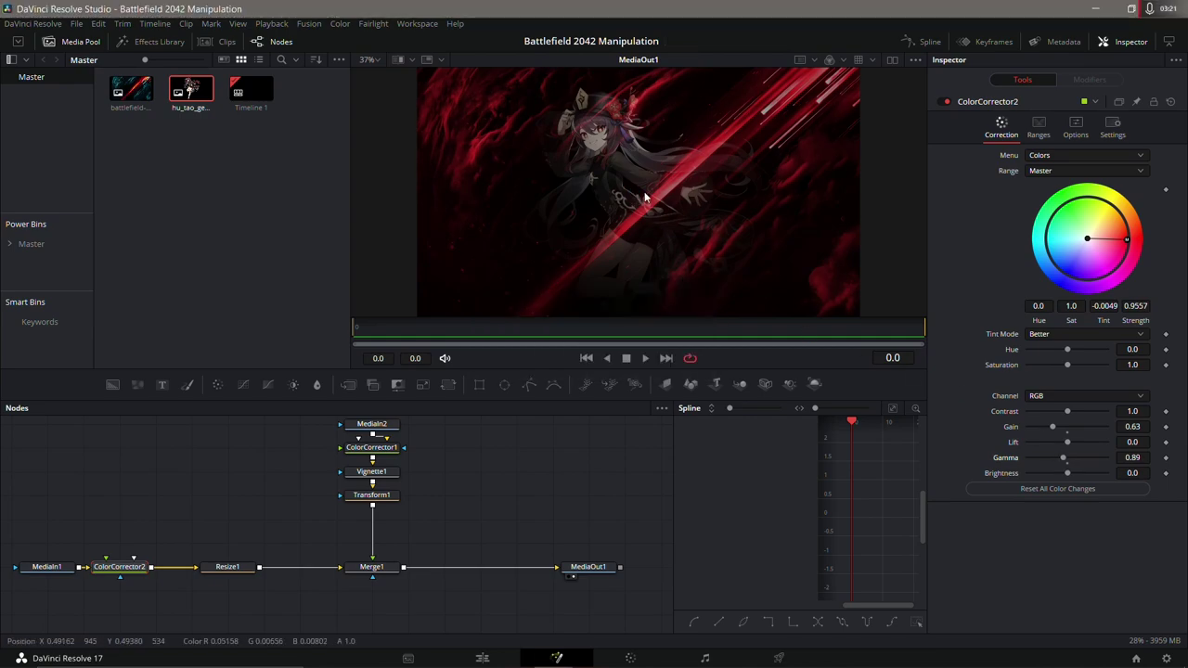
- Set the viewer zoom to Fit and return to the Edit page
click(369, 59)
click(375, 77)
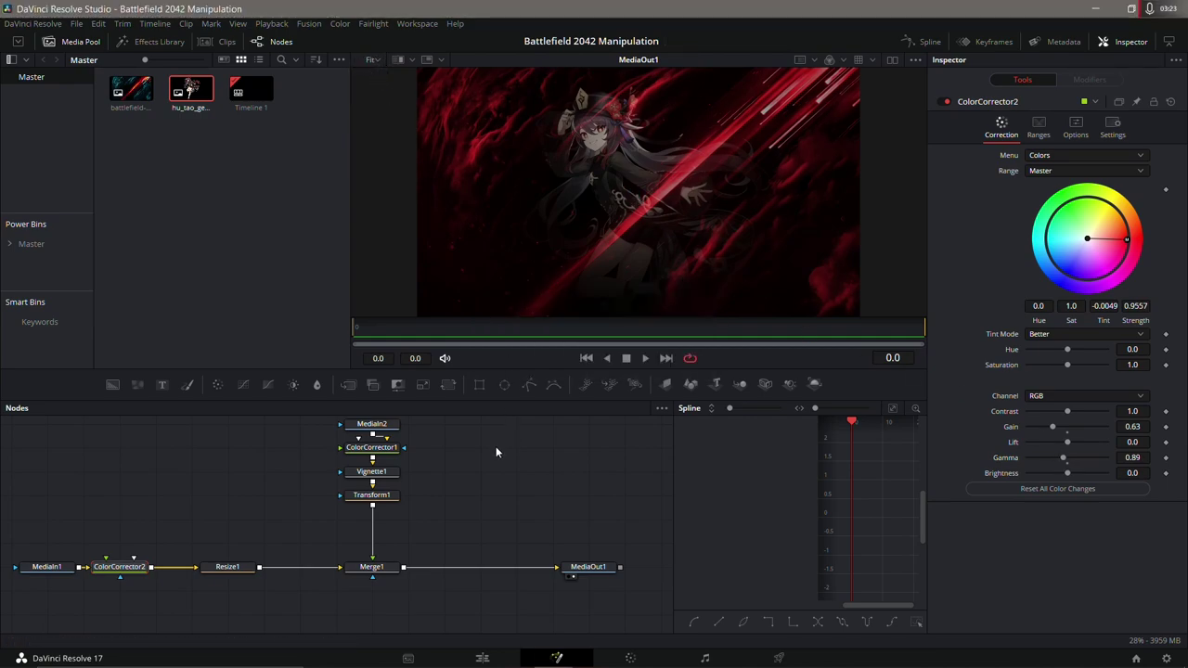
click(483, 659)
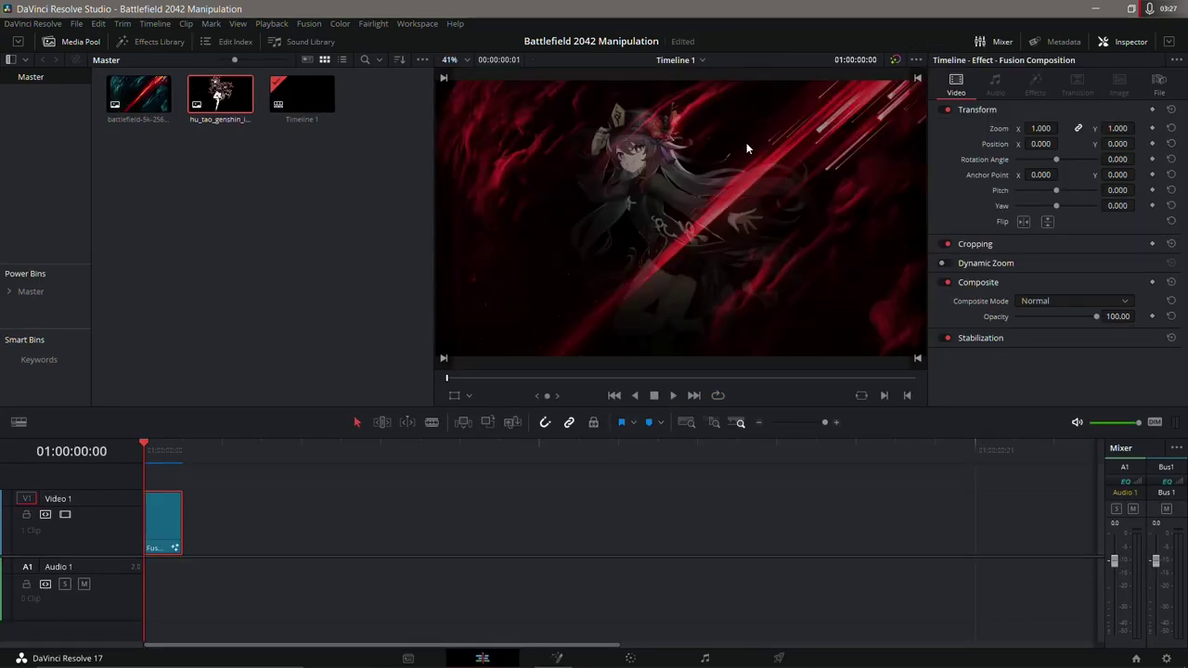